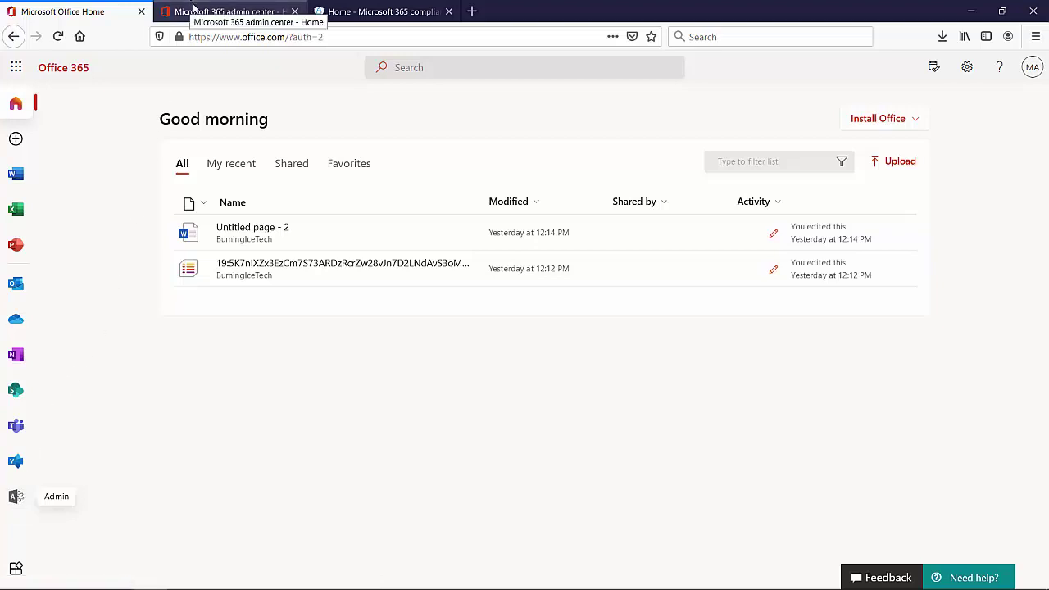
- Open the Compliance admin center from the Microsoft 365 admin center
left_click(194, 8)
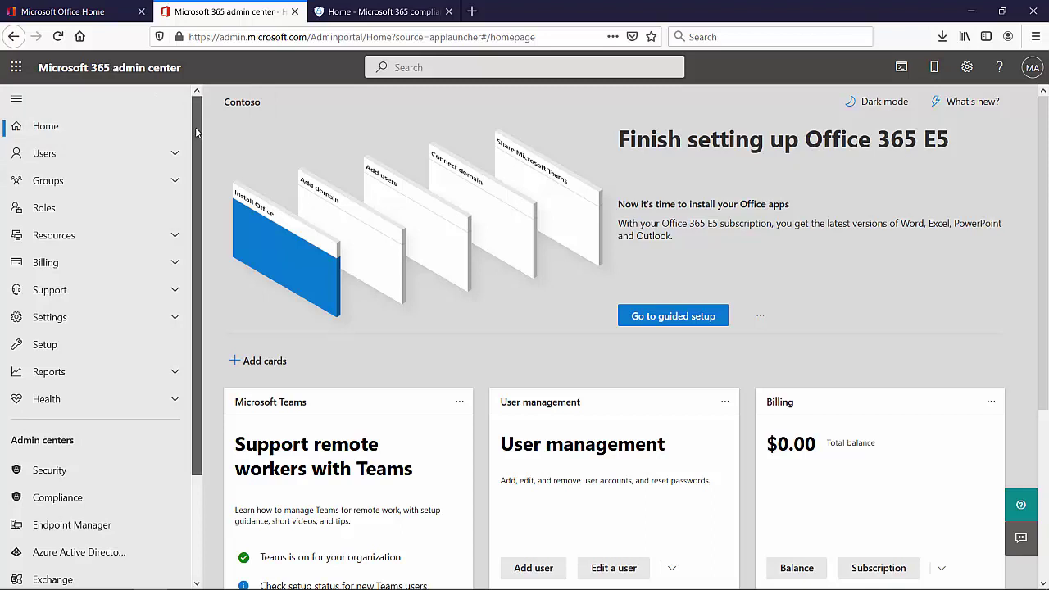
scroll(113, 256, "down", 3)
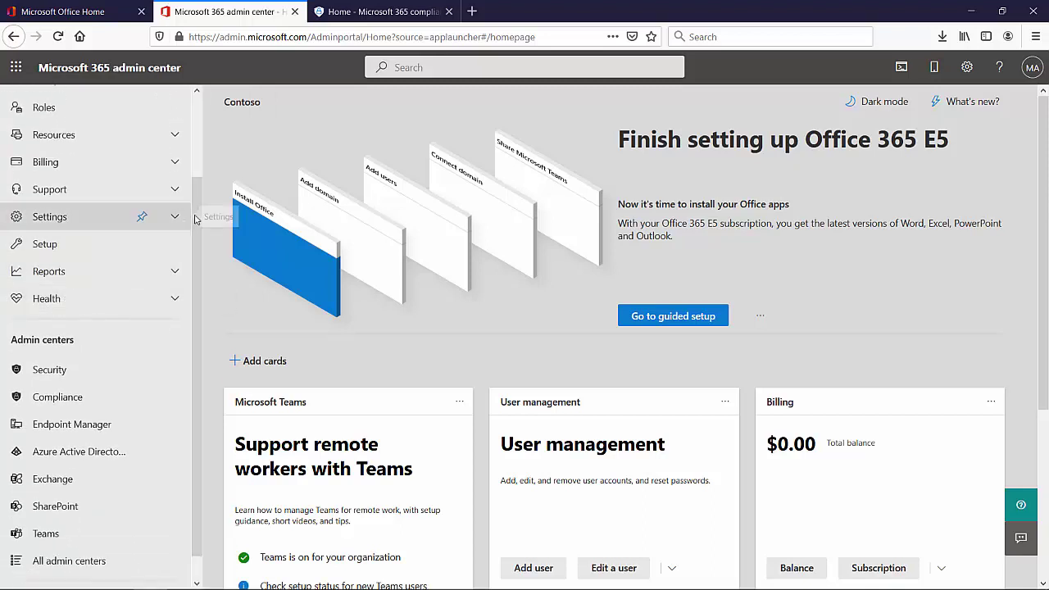
left_click(57, 396)
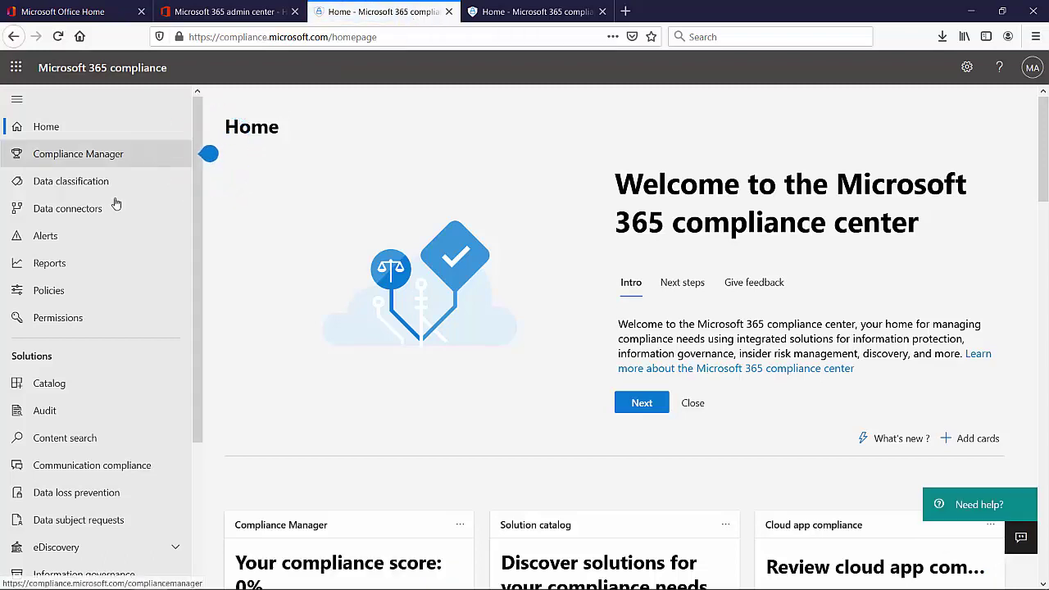
- Open the Information protection solution in the compliance center
scroll(114, 250, "down", 2)
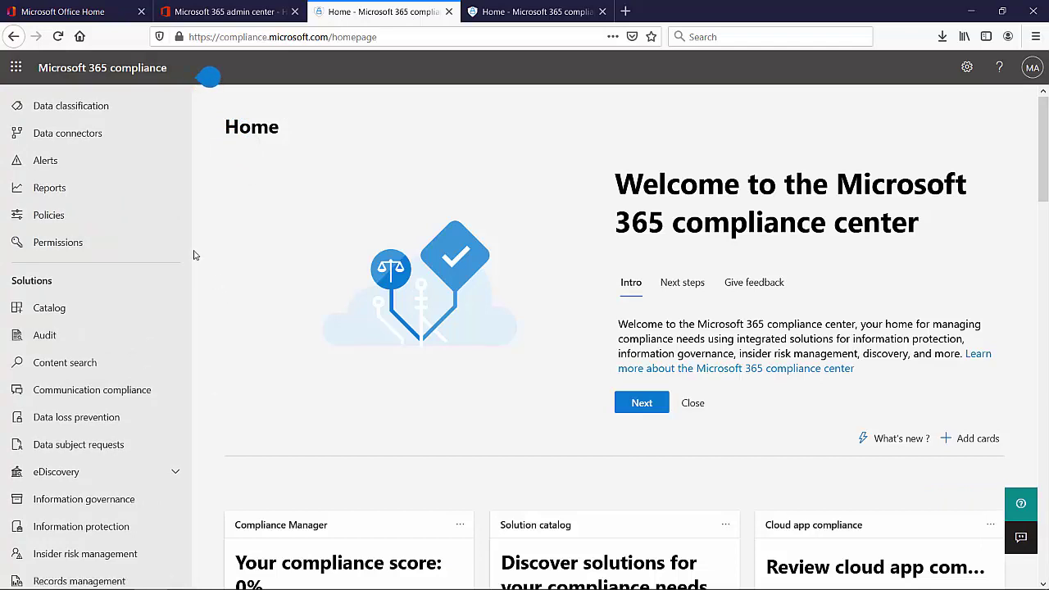
scroll(139, 345, "down", 2)
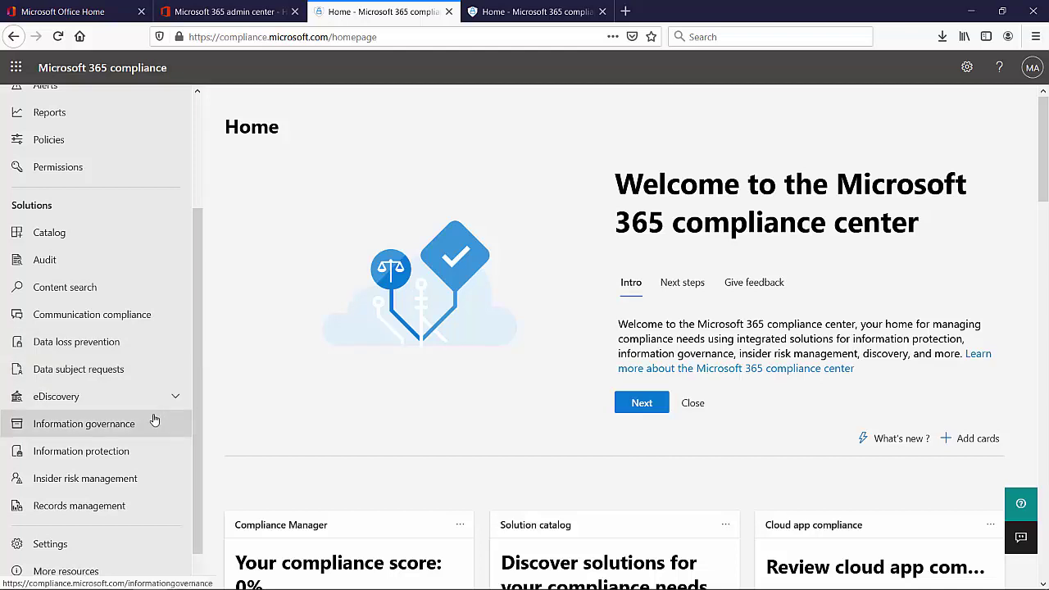
left_click(86, 453)
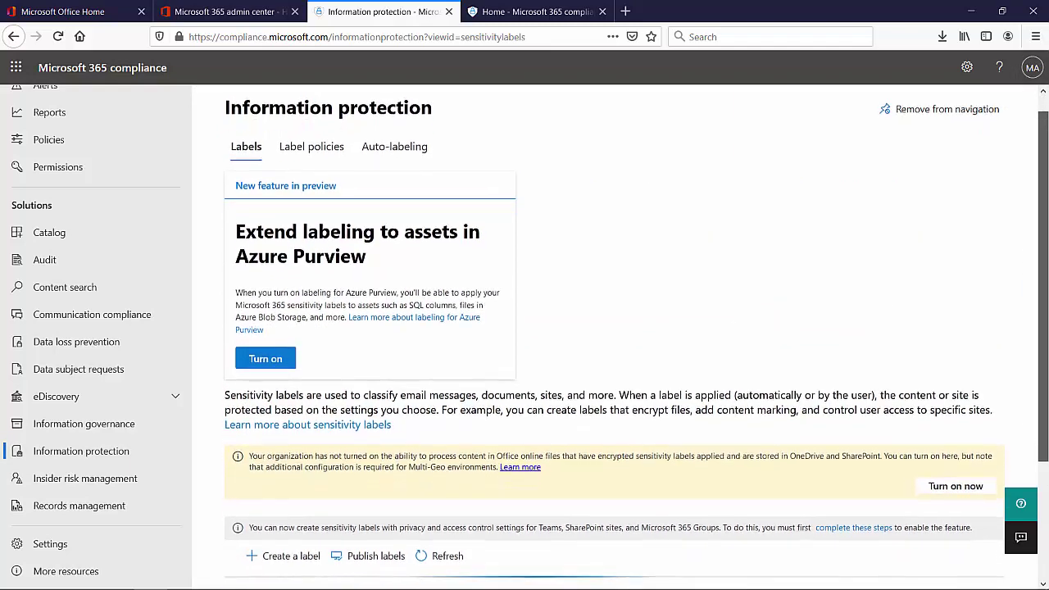
- Start creating a sensitivity label with both its name and display name set to General
left_click_drag(1044, 114, 1046, 286)
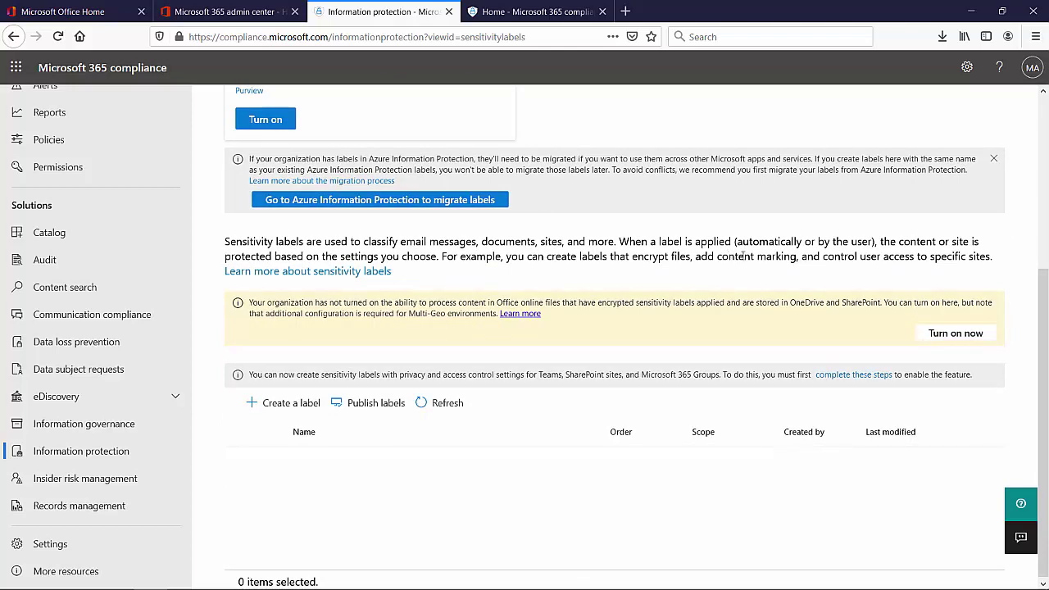
left_click_drag(1045, 300, 1045, 301)
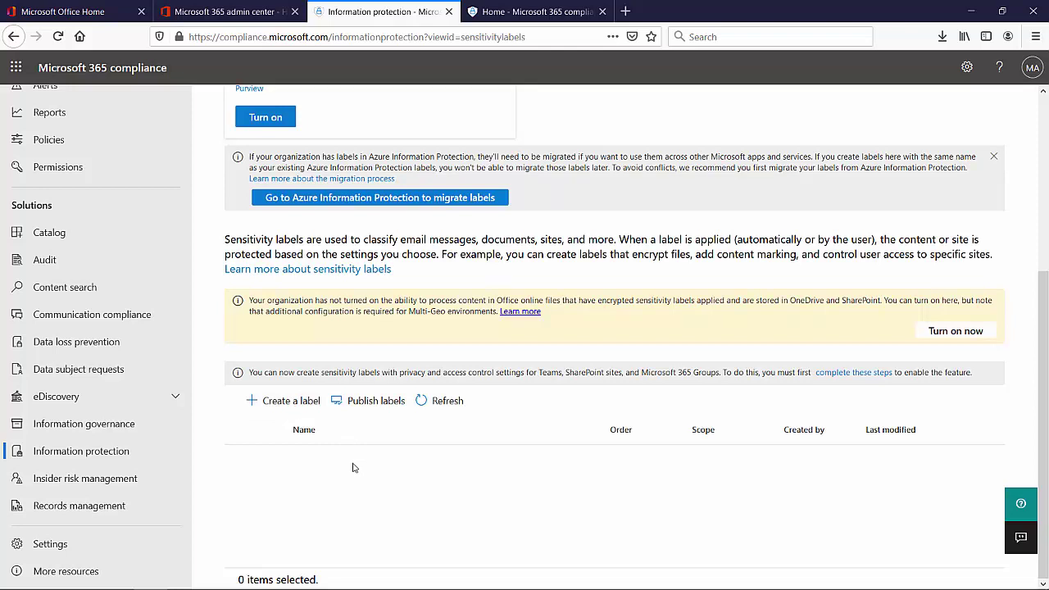
left_click(304, 409)
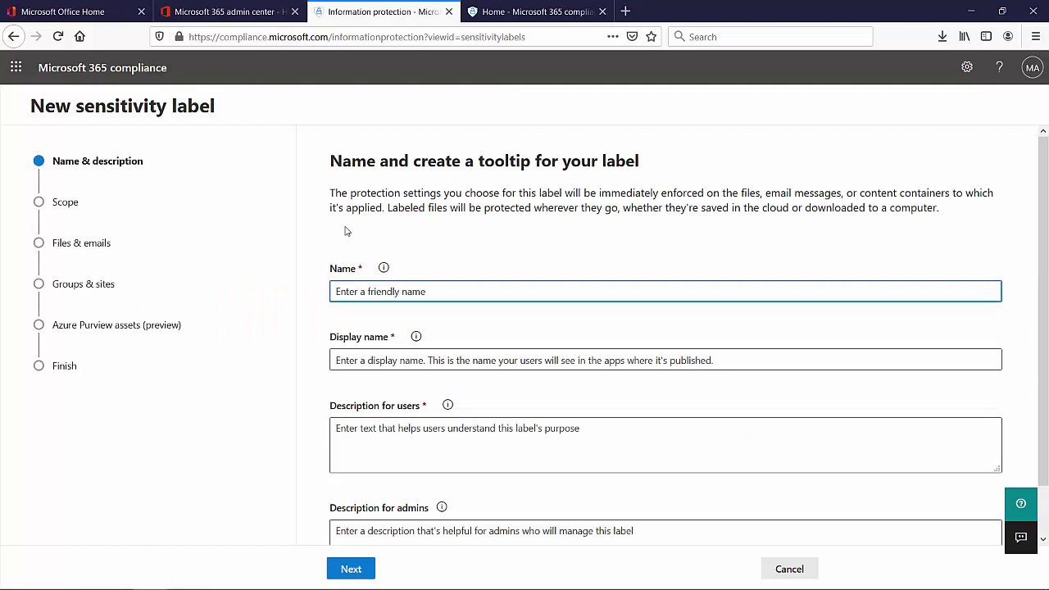
left_click_drag(336, 160, 645, 160)
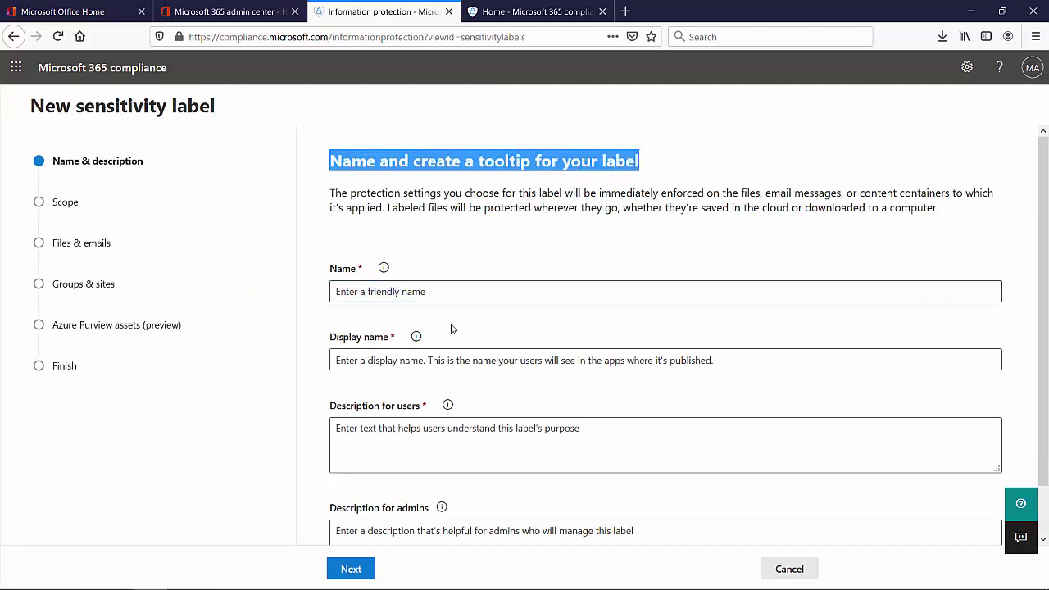
left_click(436, 293)
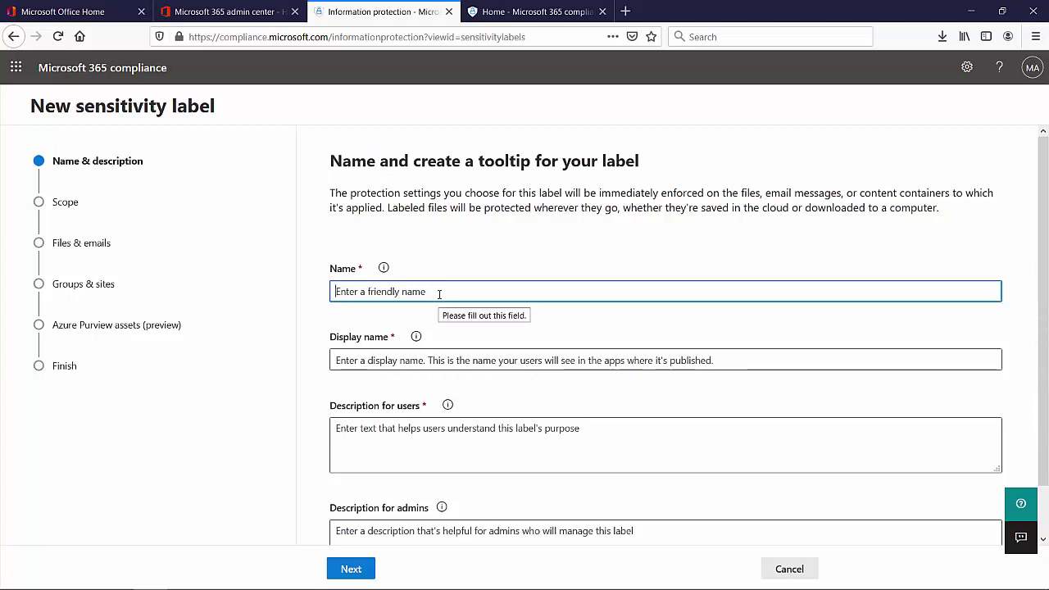
type("General")
left_click(409, 359)
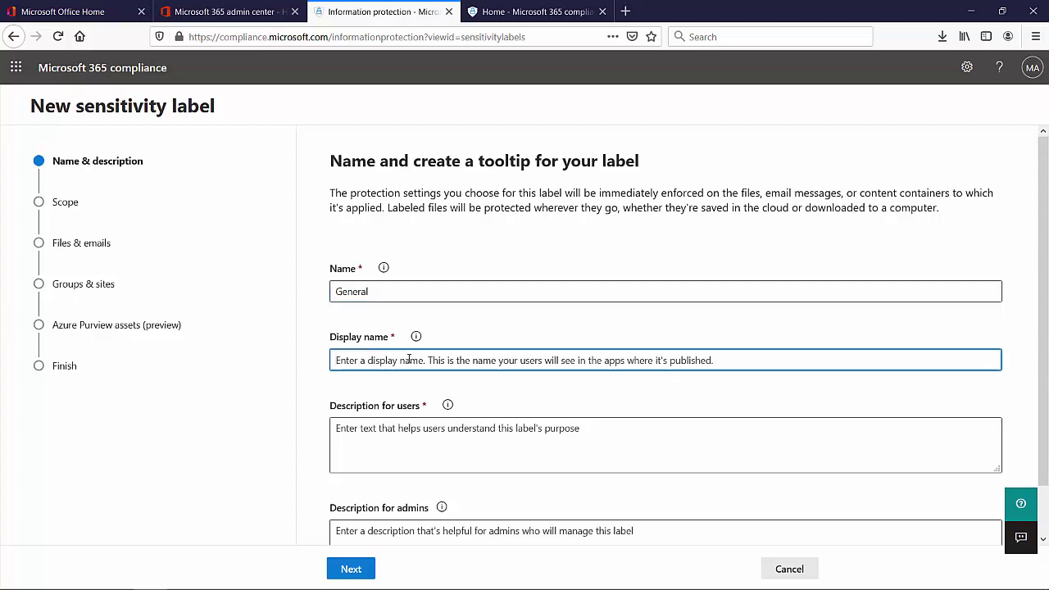
type("General")
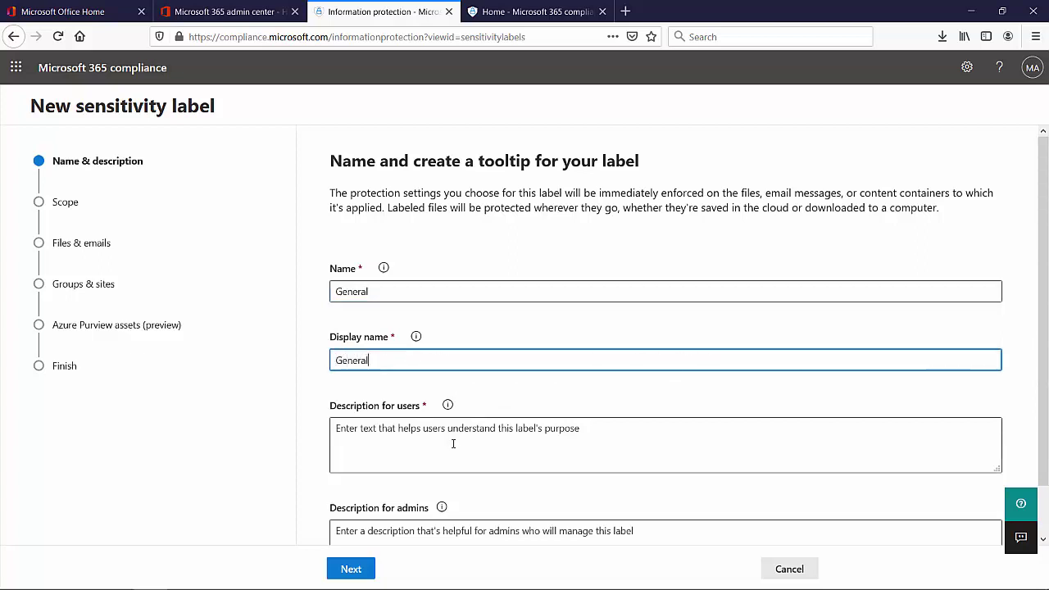
- Set the description for users to "General information without encryption marking or sharing restriction settings activated" and continue to the scope
left_click(452, 438)
type("General information without encryption marking or sharing restriction settings activated")
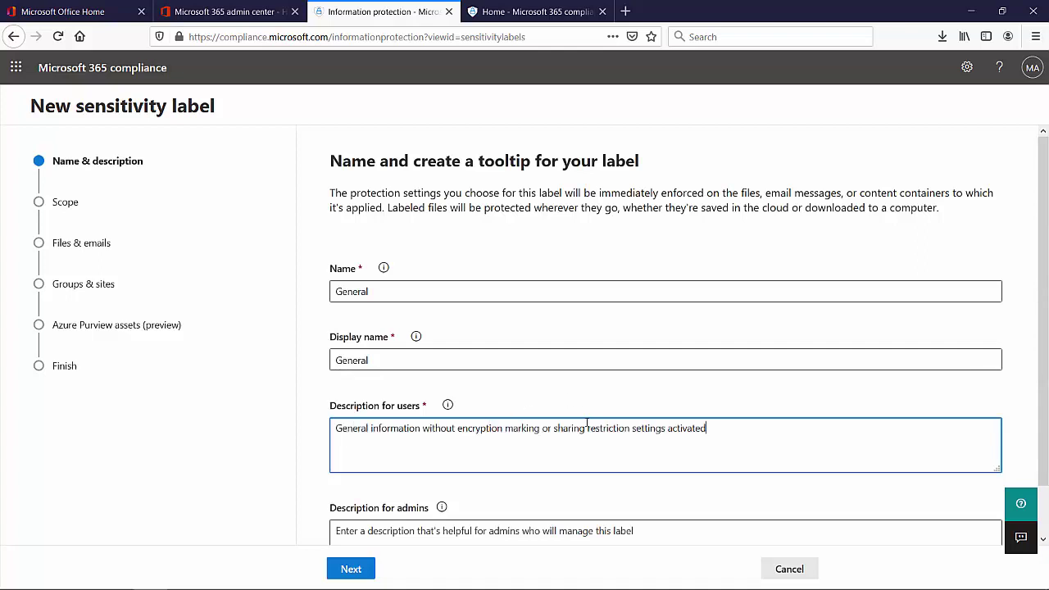
scroll(587, 422, "down", 1)
left_click(350, 566)
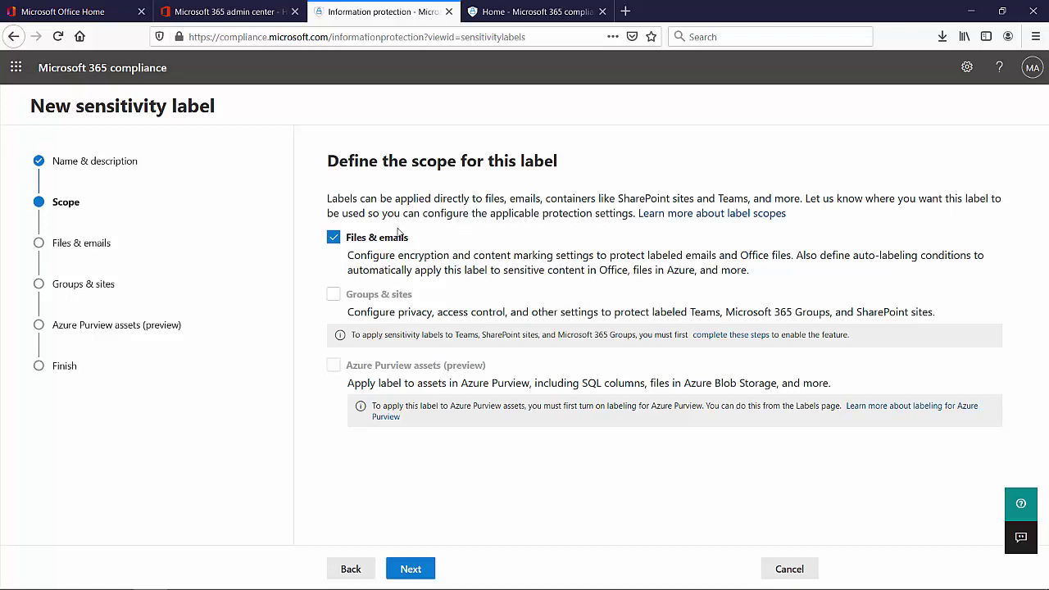
- Create the General label with the Files & emails scope, leaving encryption, content marking and auto-labeling off, and return to the label list
left_click(412, 568)
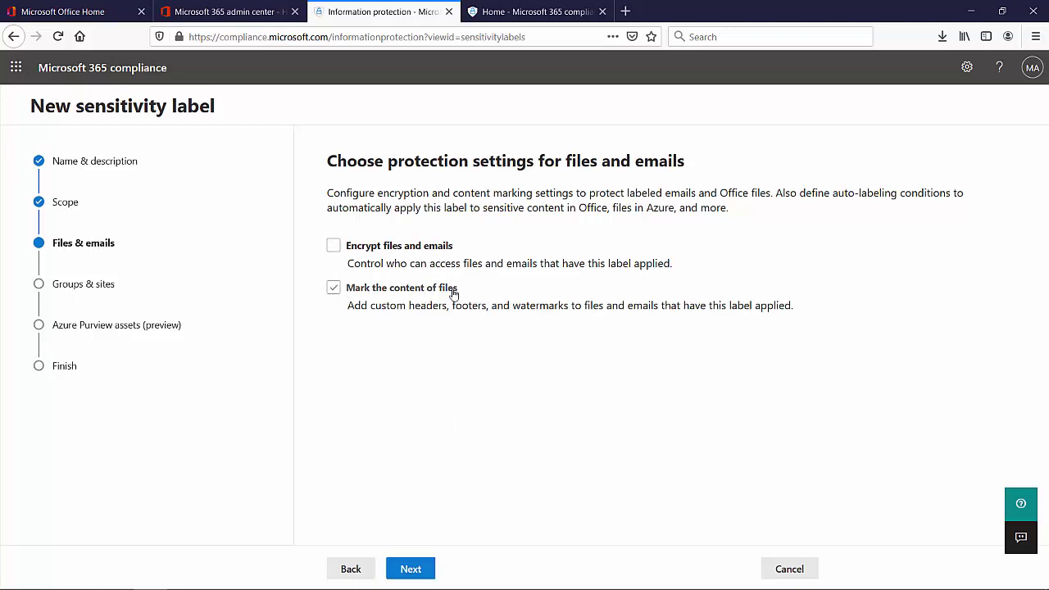
left_click(418, 571)
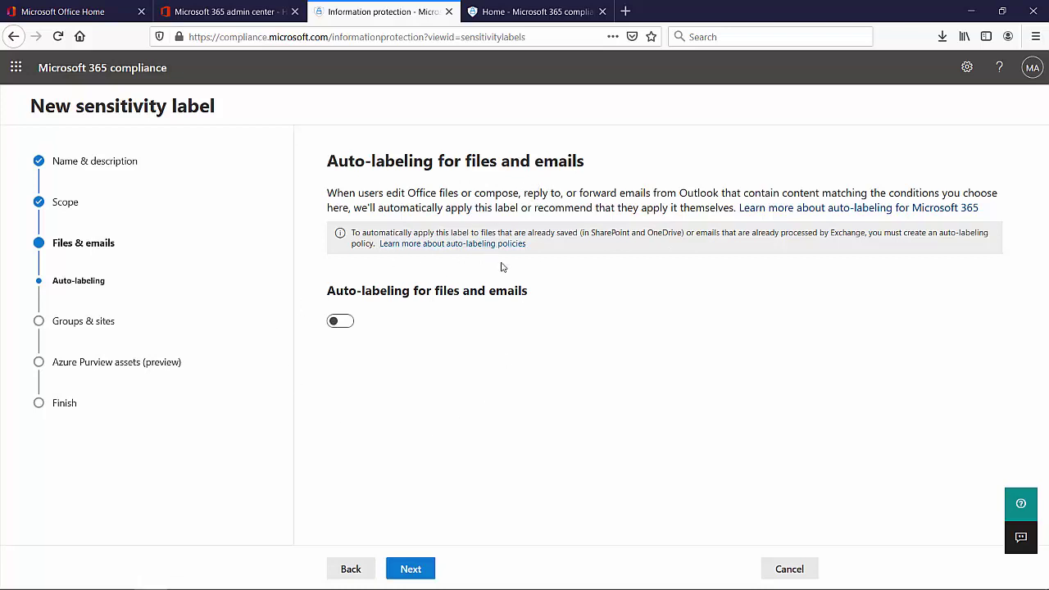
left_click(414, 569)
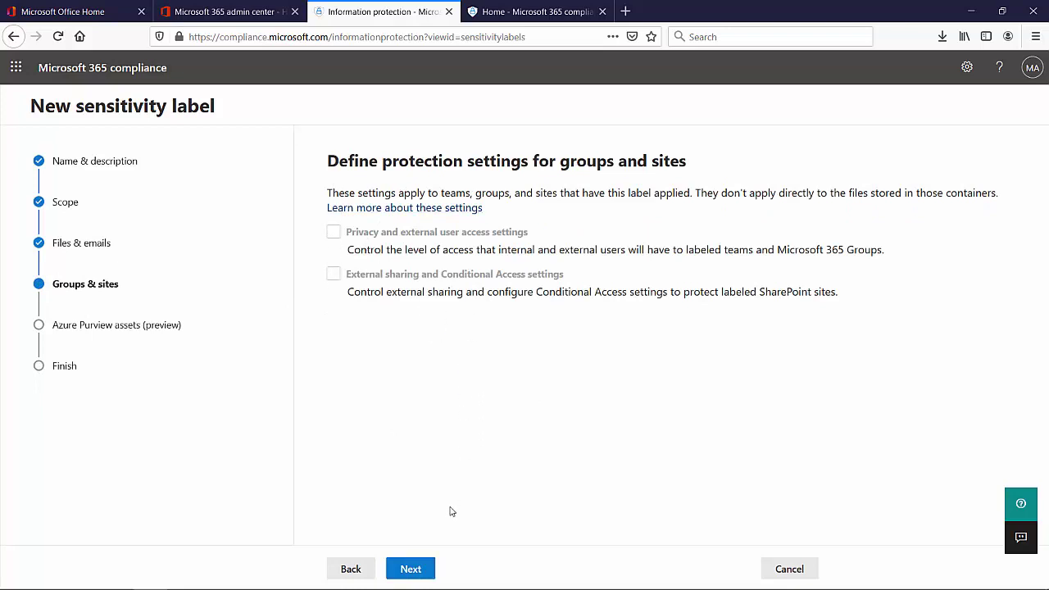
left_click(414, 567)
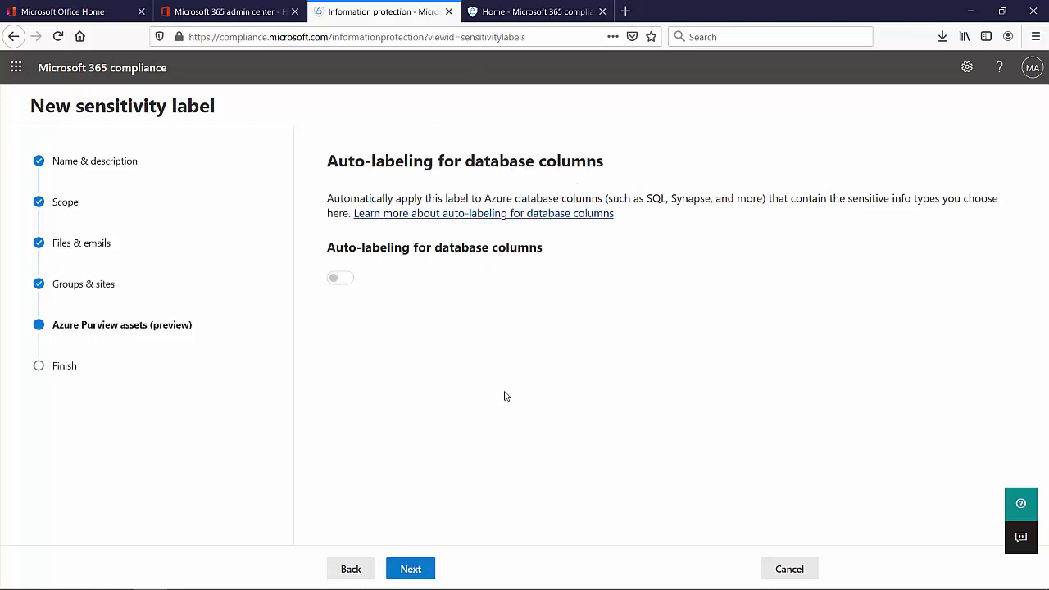
left_click(412, 568)
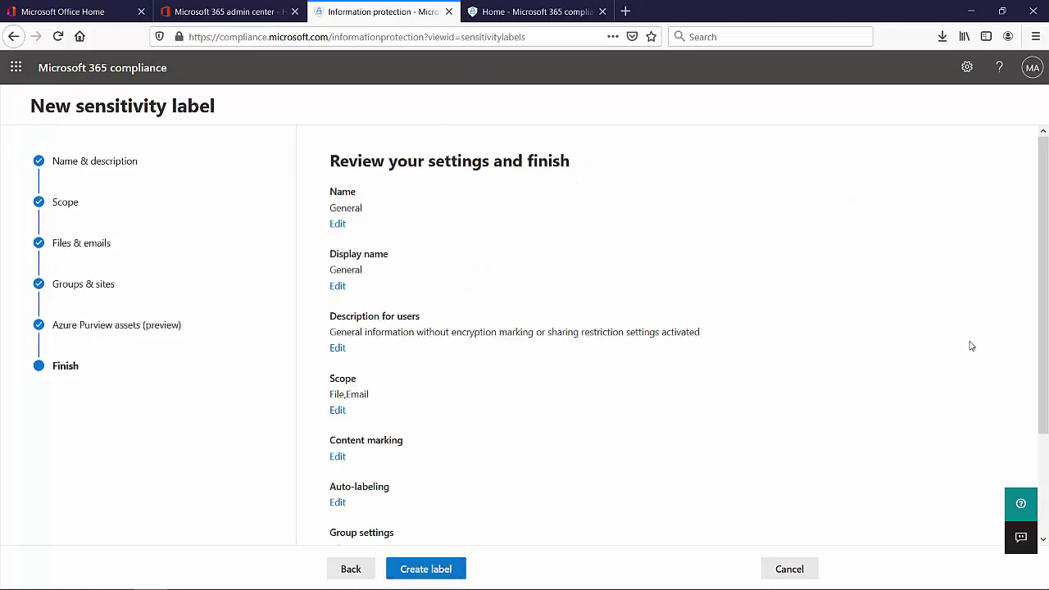
left_click(439, 571)
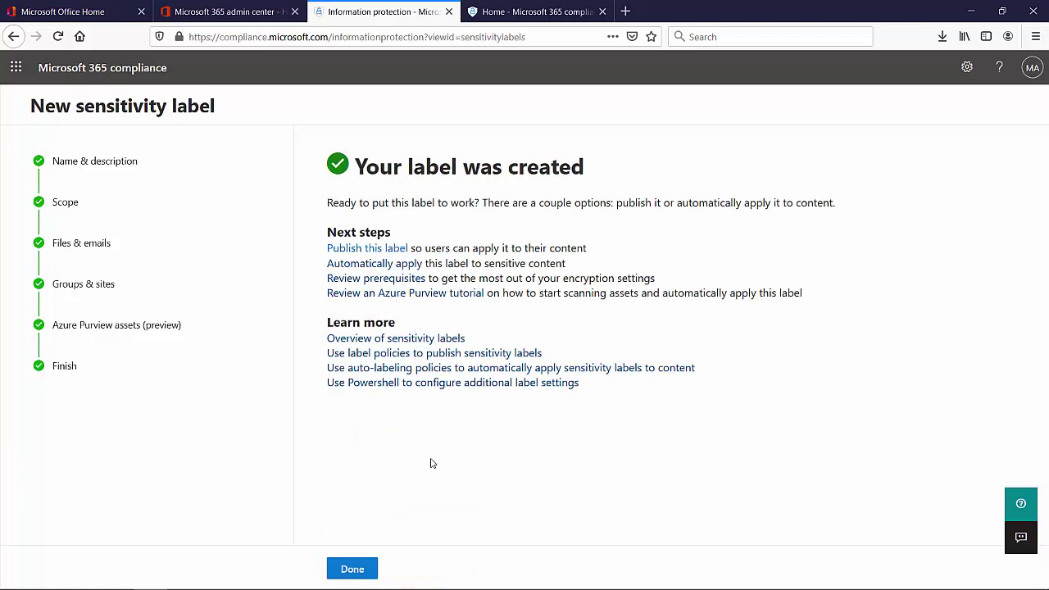
left_click(360, 569)
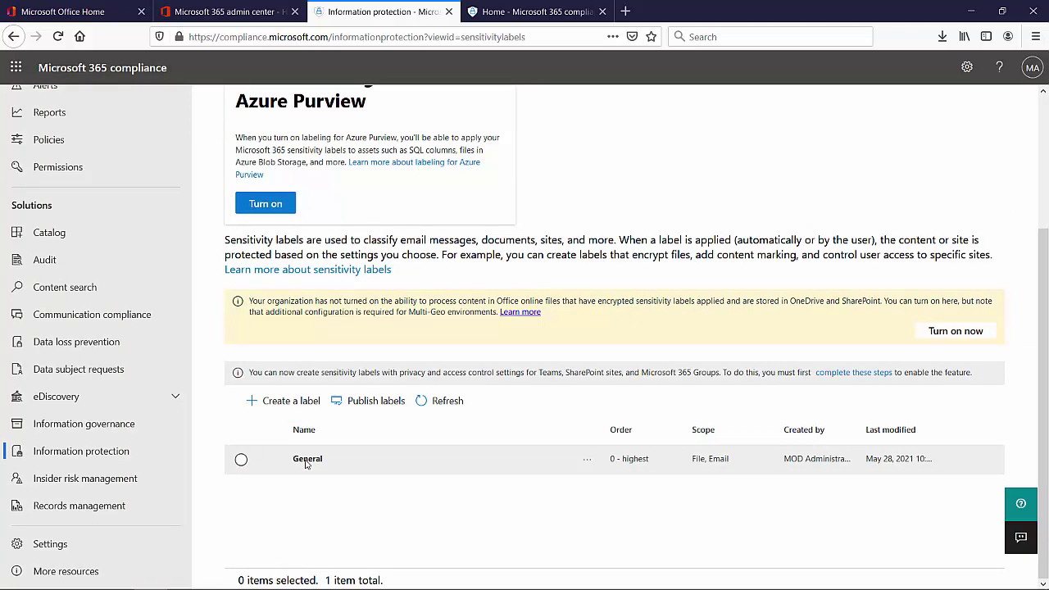
- Start creating a second sensitivity label with both its name and display name set to Internal
left_click(289, 401)
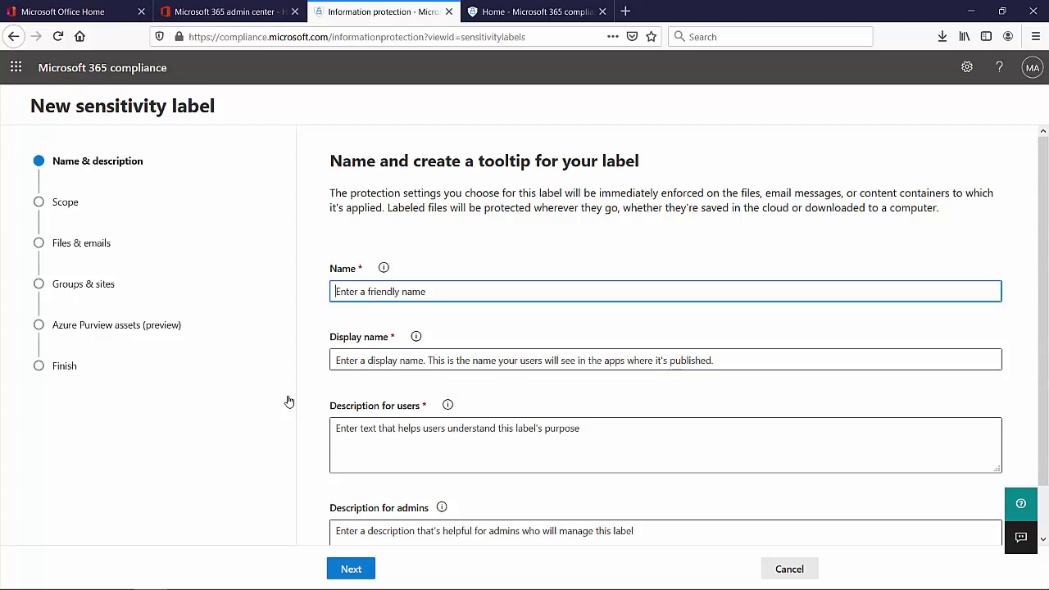
type("Internal")
key("Tab")
type("I")
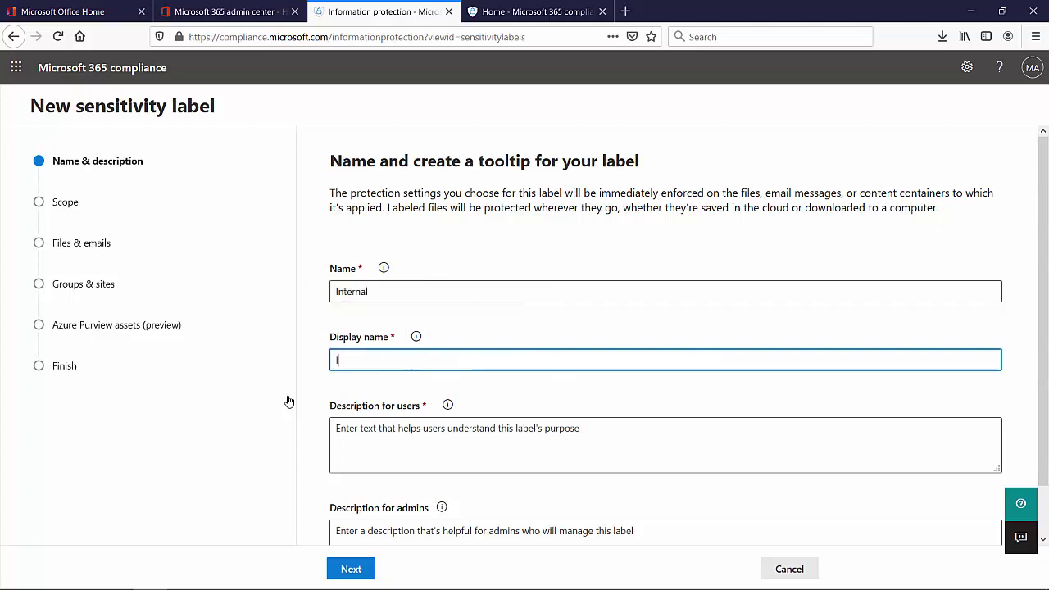
type("nterna")
key("Tab")
key("Tab")
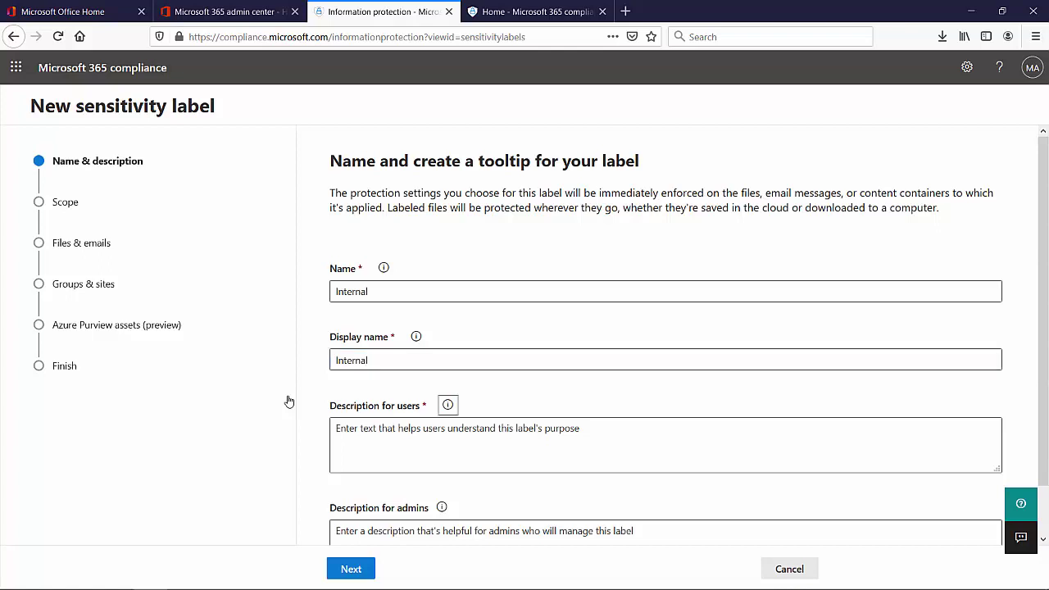
- Describe the label for users as "Internal information with sharing protection" and for admins as "Internal", and continue to the scope
type("Internal information with sharing protection")
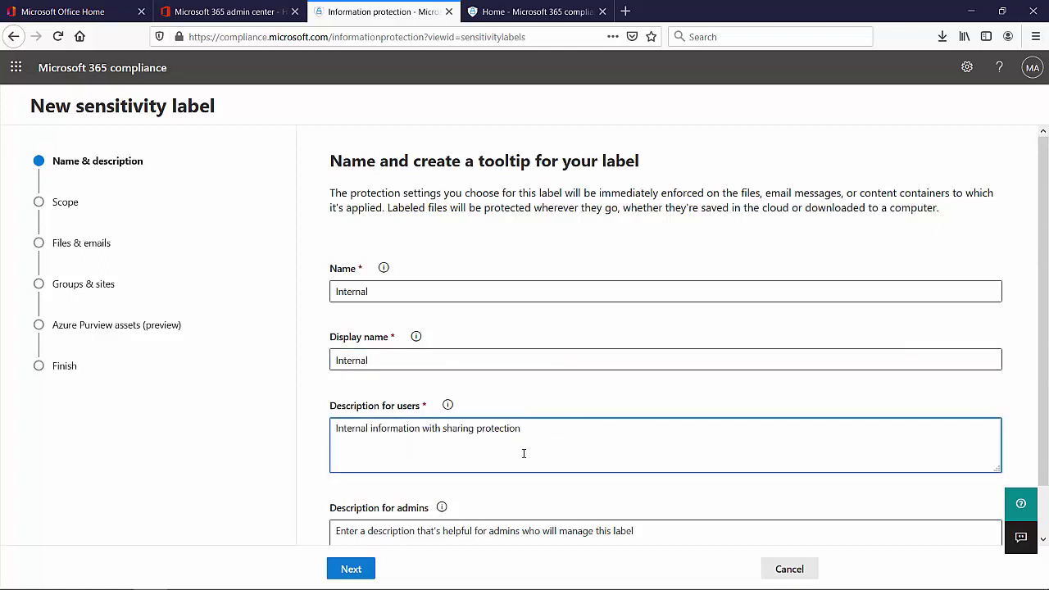
scroll(524, 453, "down", 1)
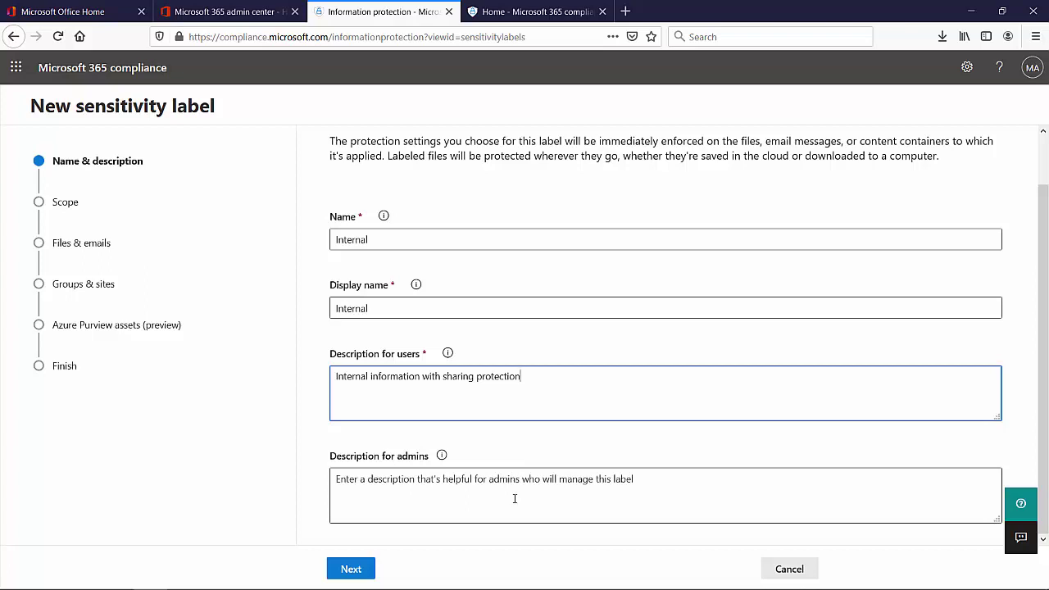
left_click(463, 496)
type("Internal")
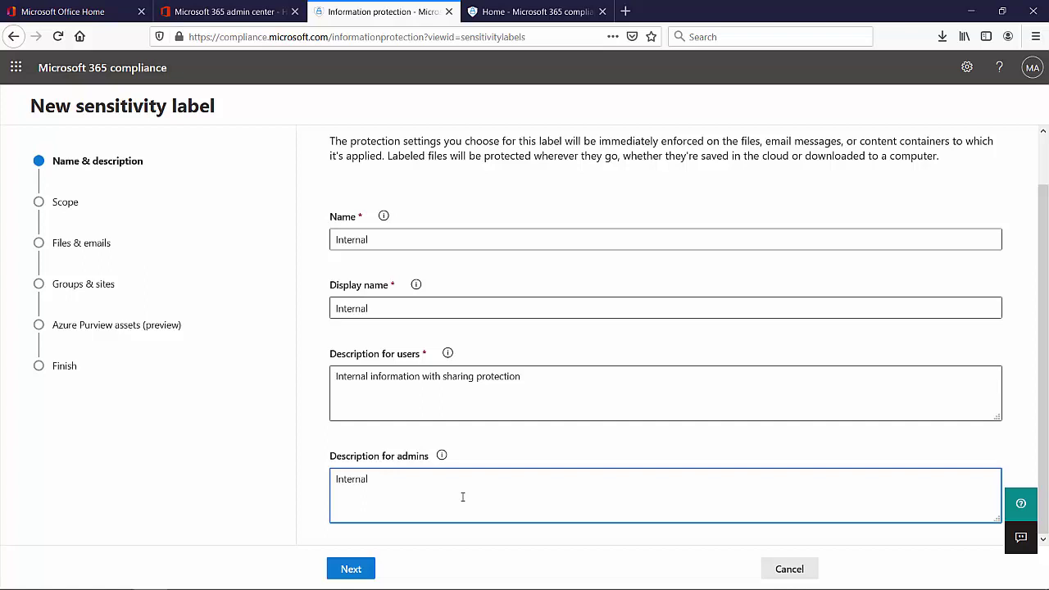
left_click(352, 572)
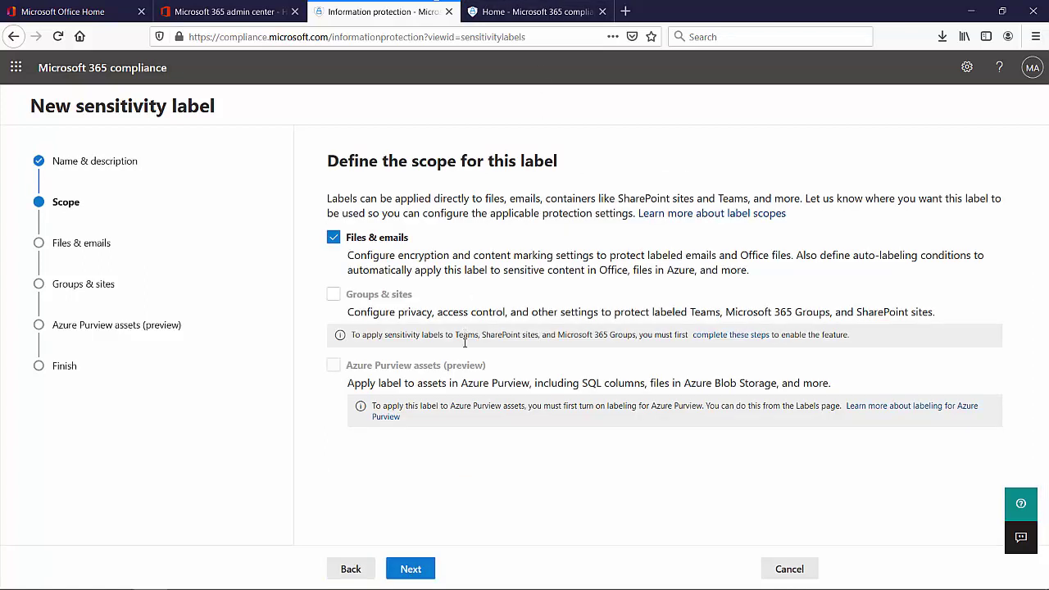
- Keep the Files & emails scope, enable encryption and content marking for files and emails, and continue to the encryption settings
left_click(421, 571)
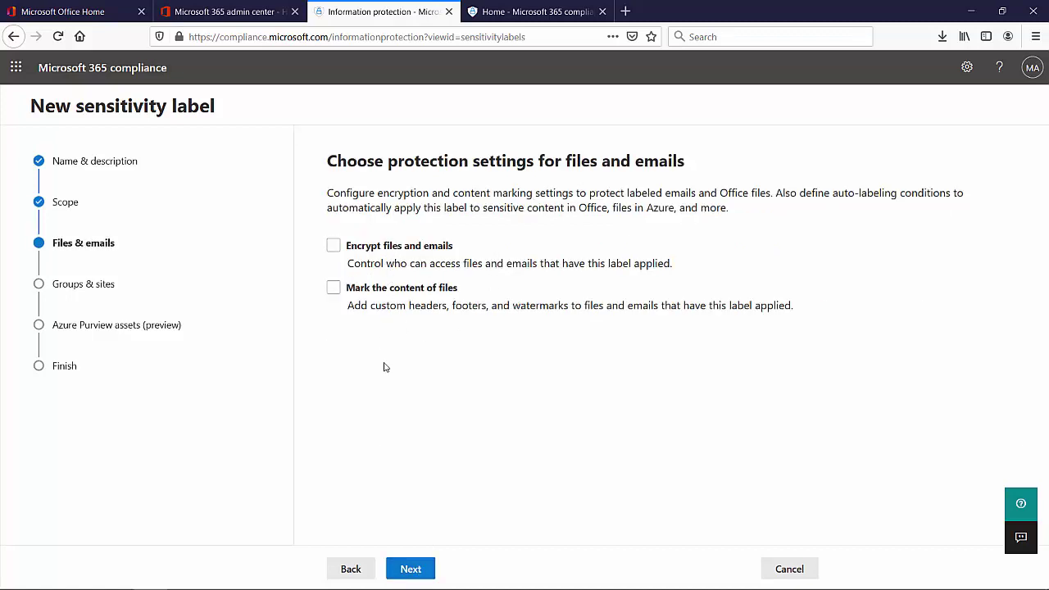
left_click(334, 247)
left_click(333, 288)
left_click(424, 572)
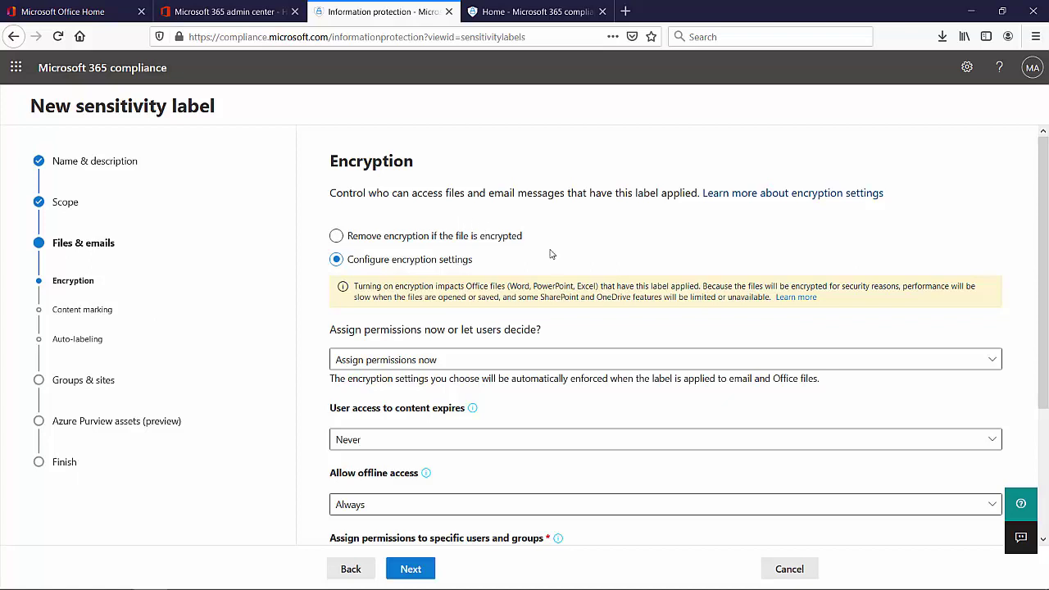
- Review the available options for assigning permissions and for user access expiration in the encryption settings
left_click(424, 361)
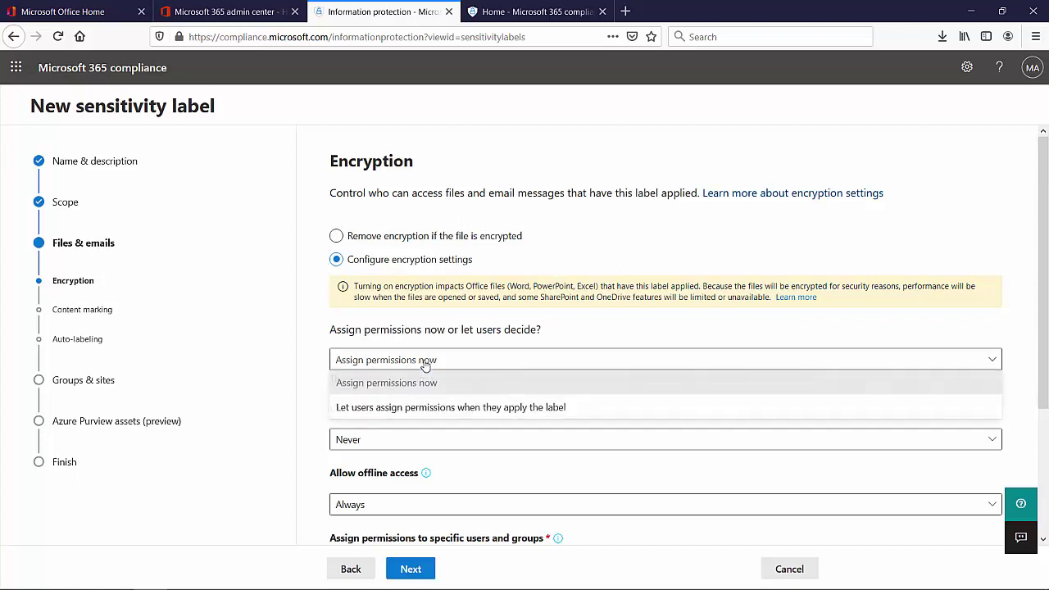
left_click(312, 382)
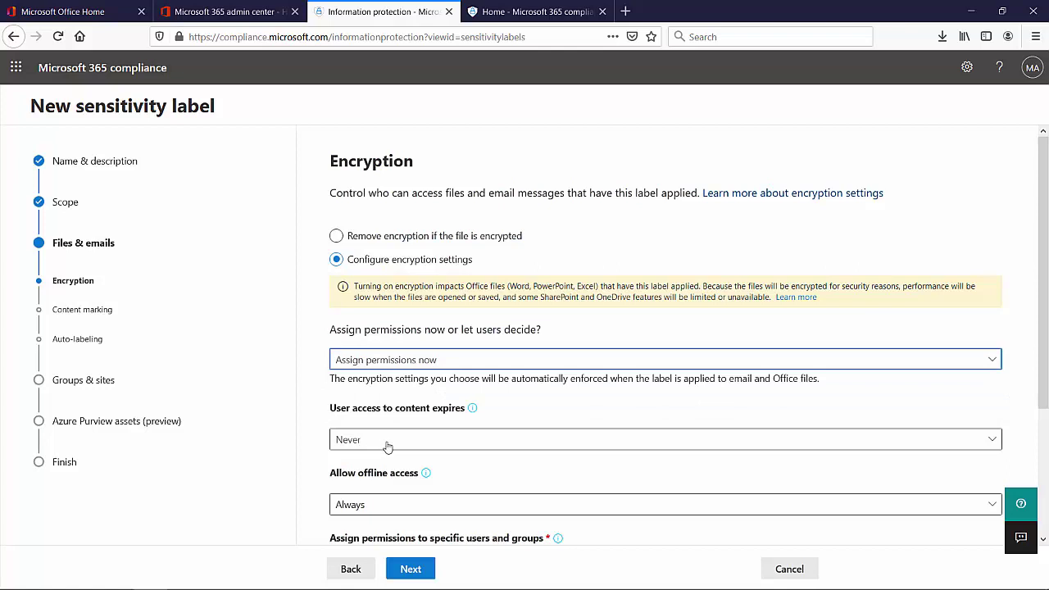
left_click(388, 447)
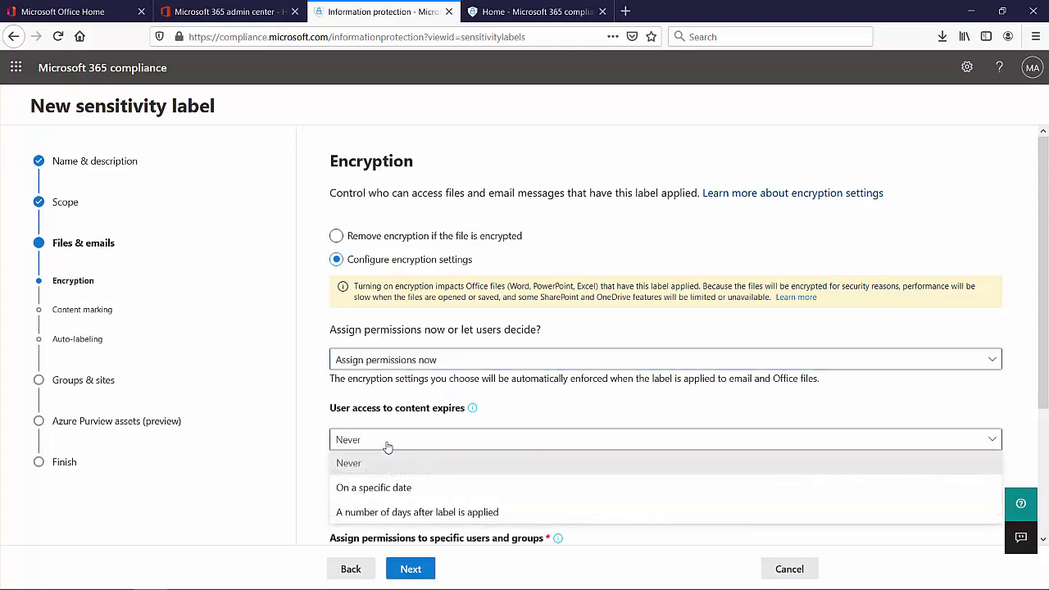
left_click(332, 441)
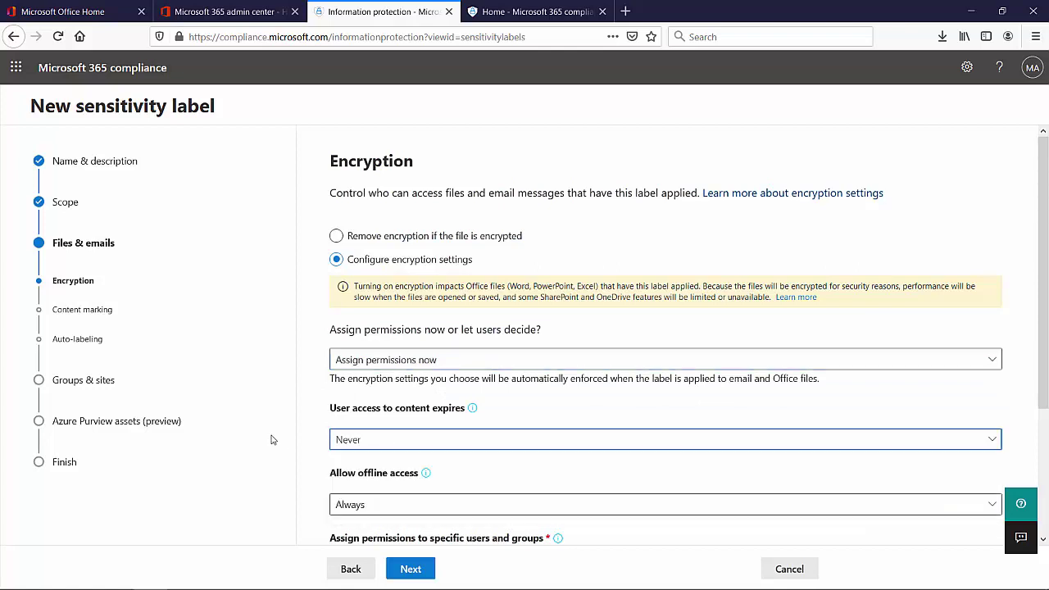
- Keep offline access set to Always, assign Co-Author permissions to all users and groups in the organization, and continue to content marking
left_click(423, 501)
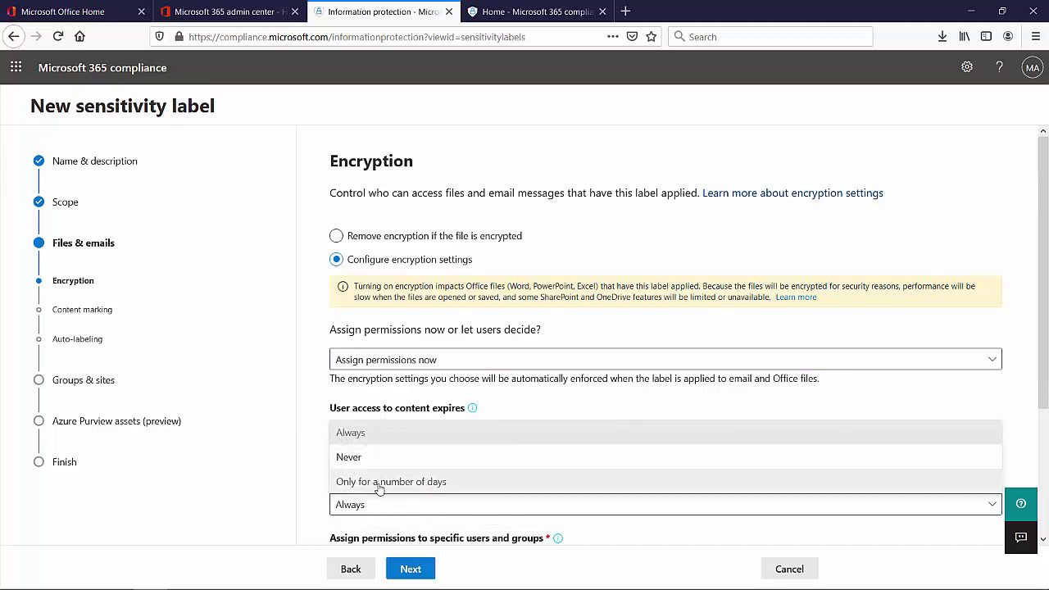
left_click(278, 439)
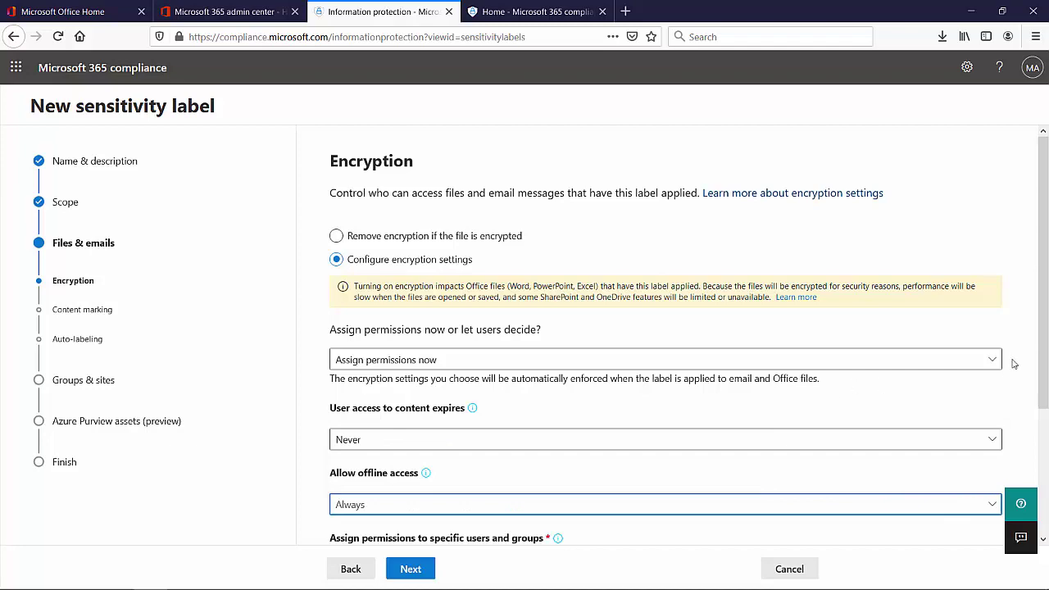
left_click_drag(1046, 303, 1047, 423)
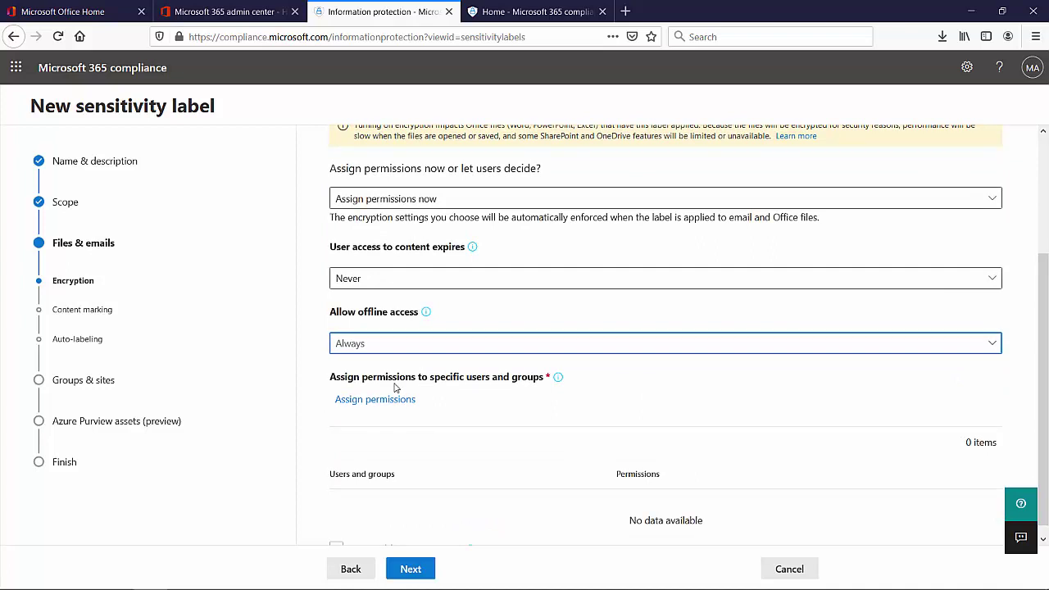
left_click(351, 402)
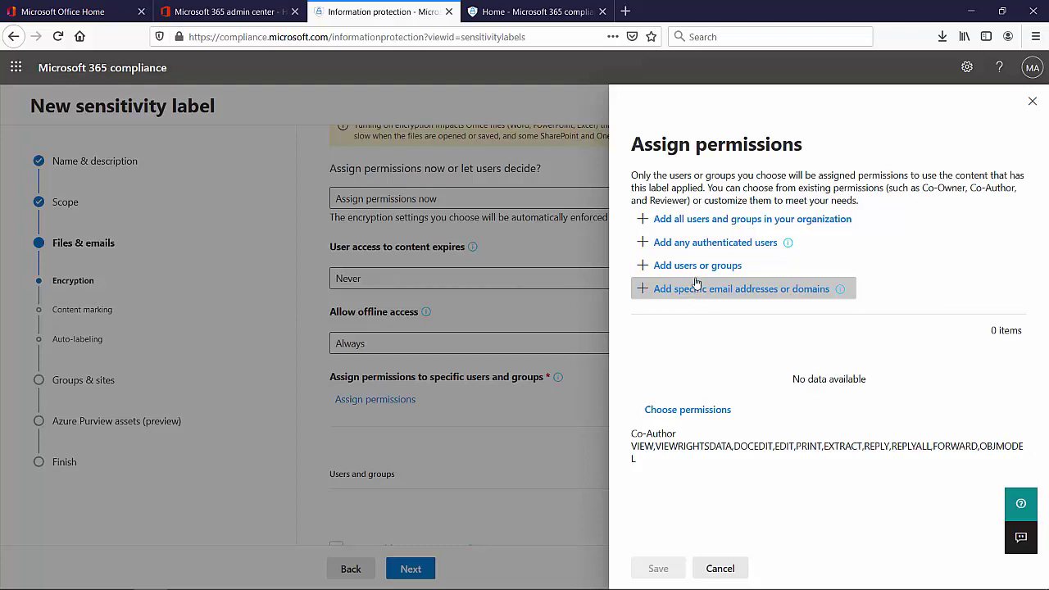
left_click(676, 223)
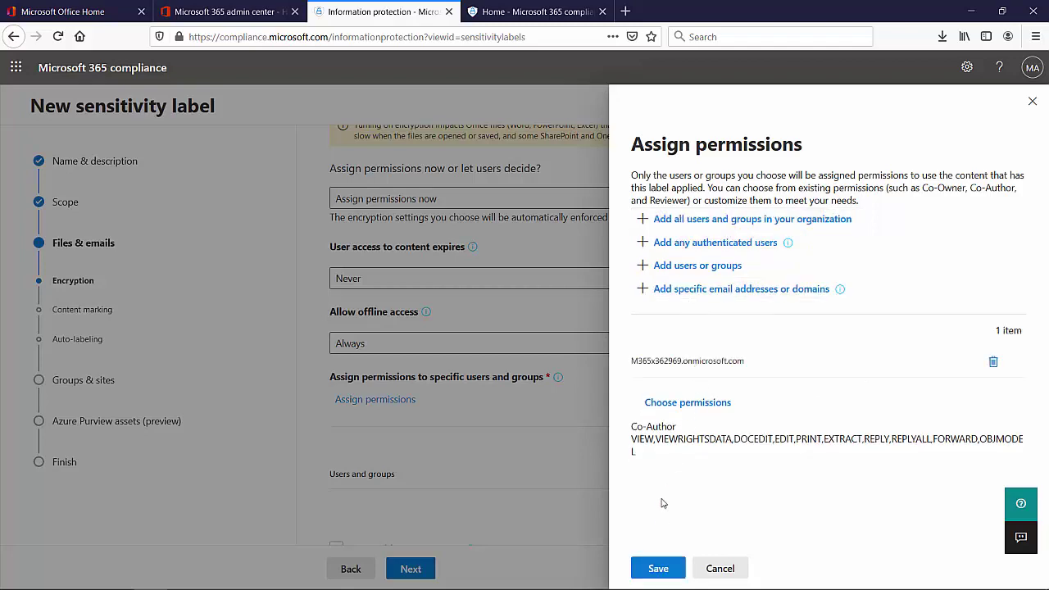
left_click(660, 568)
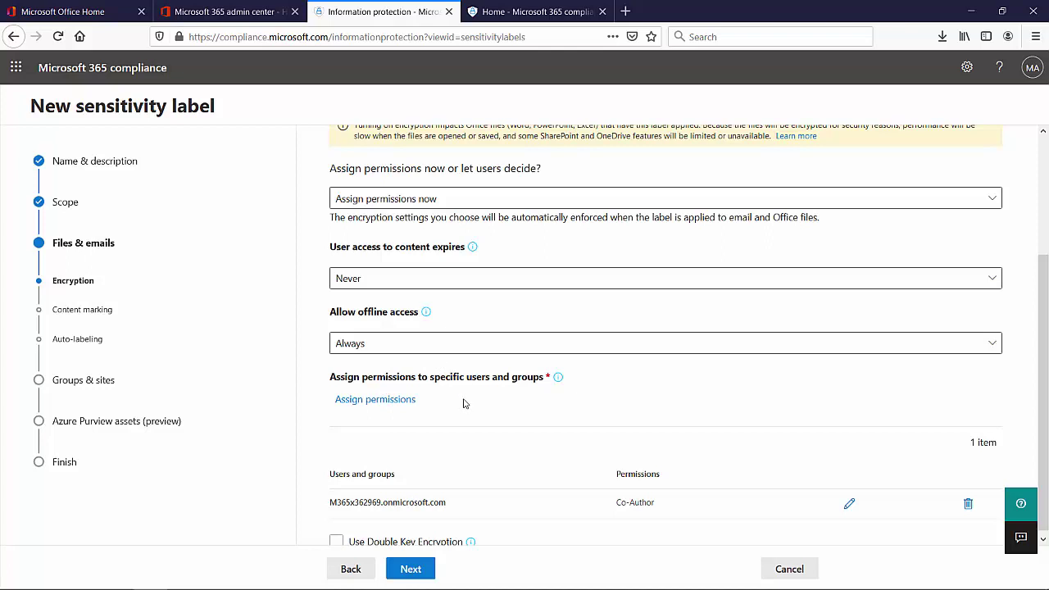
left_click(412, 541)
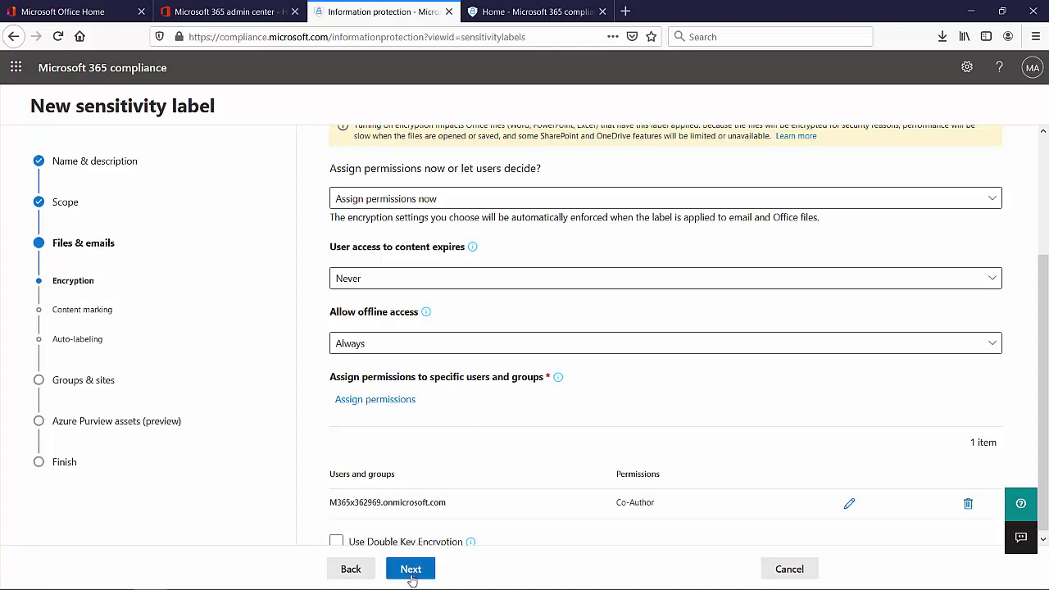
left_click(411, 569)
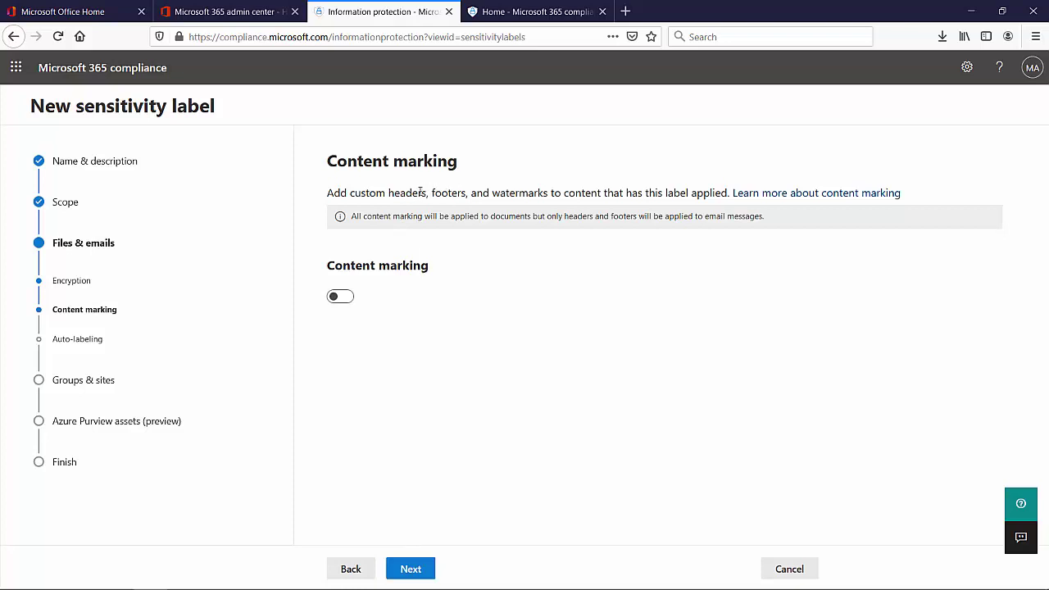
- Turn on content marking with a watermark reading "Internal Use Only", and continue to the auto-labeling settings
left_click(347, 299)
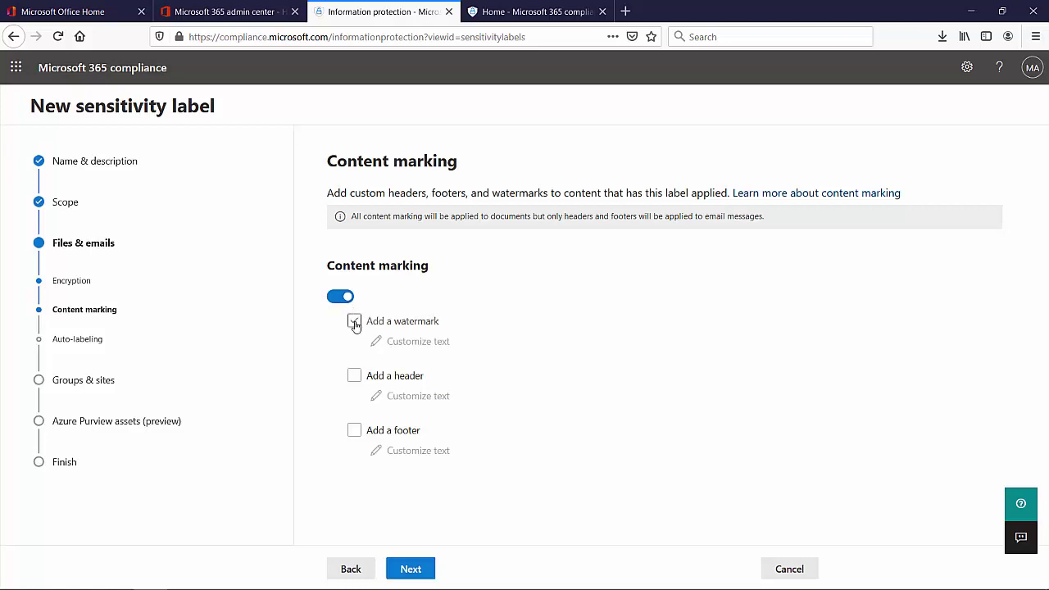
left_click(355, 323)
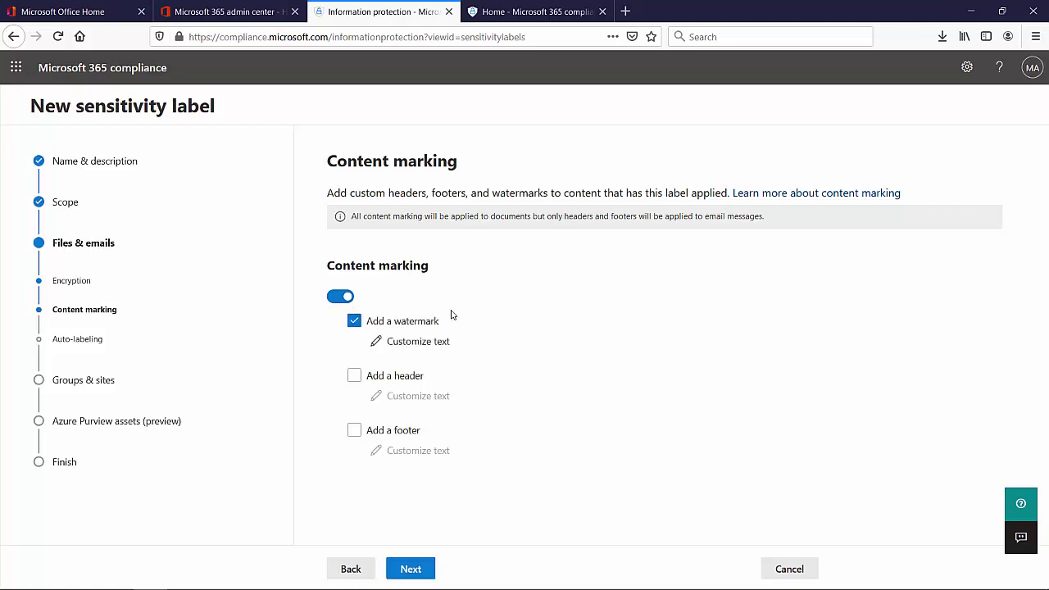
left_click(419, 343)
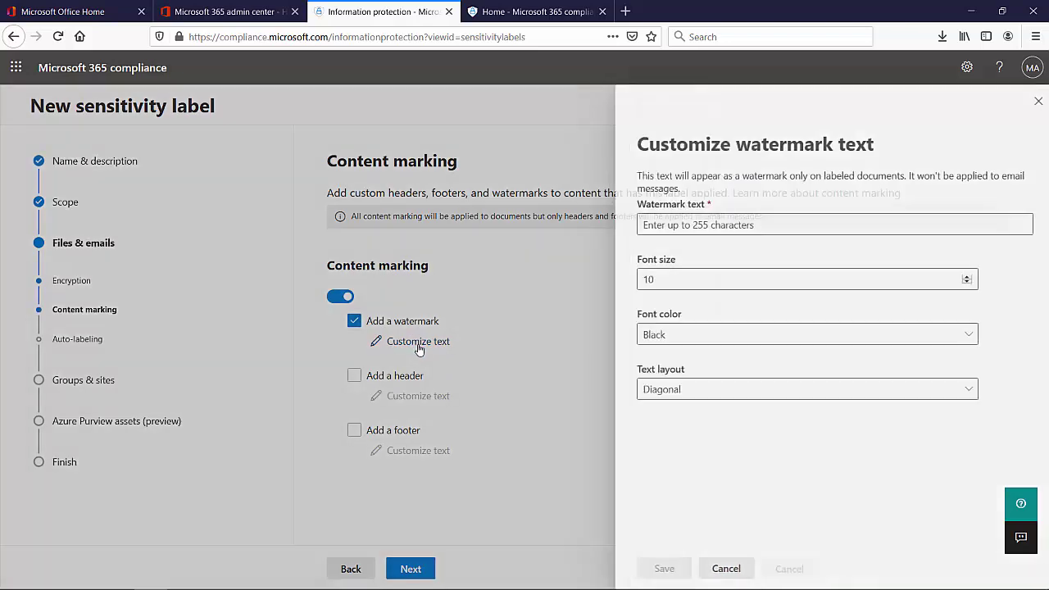
left_click(769, 225)
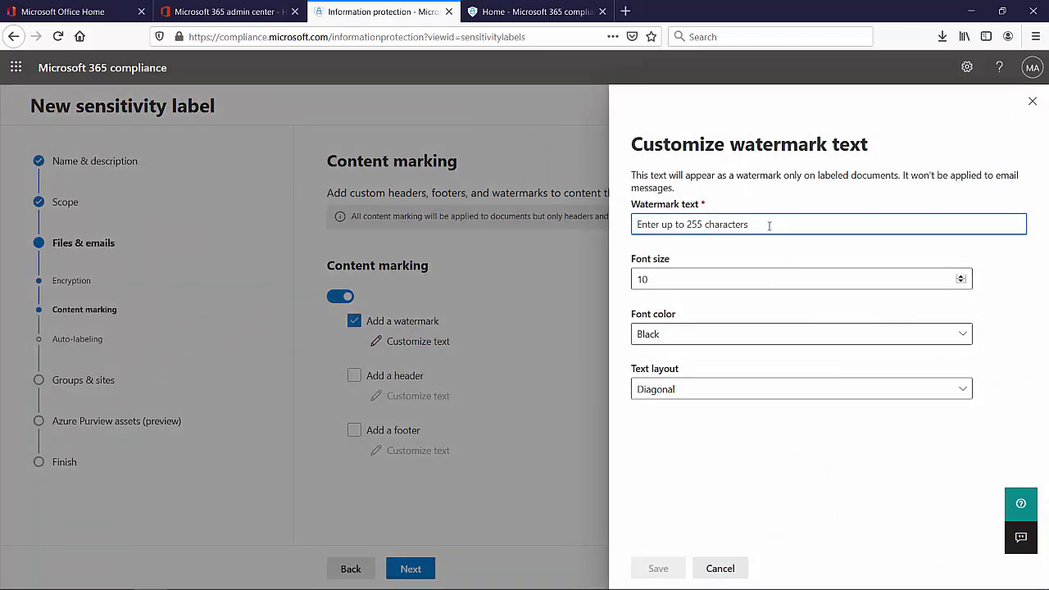
type("Internal")
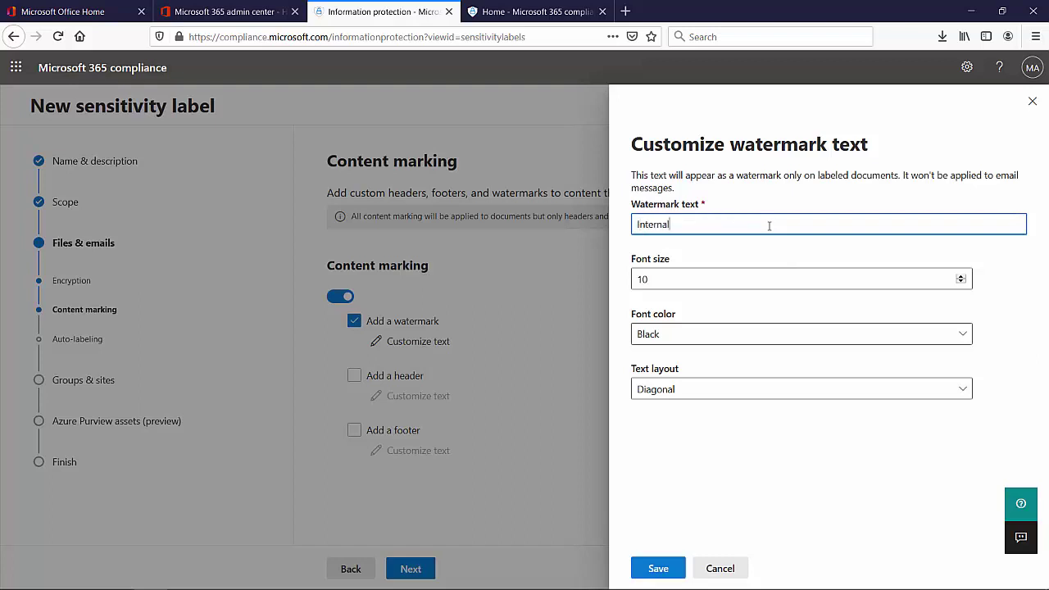
type(" Use Only")
left_click(660, 567)
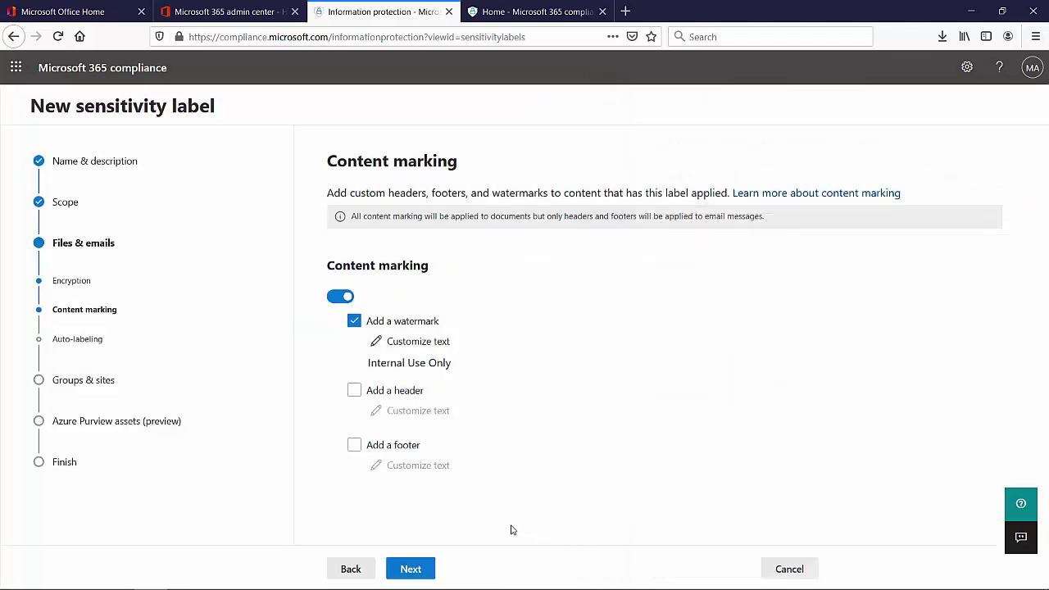
left_click(414, 568)
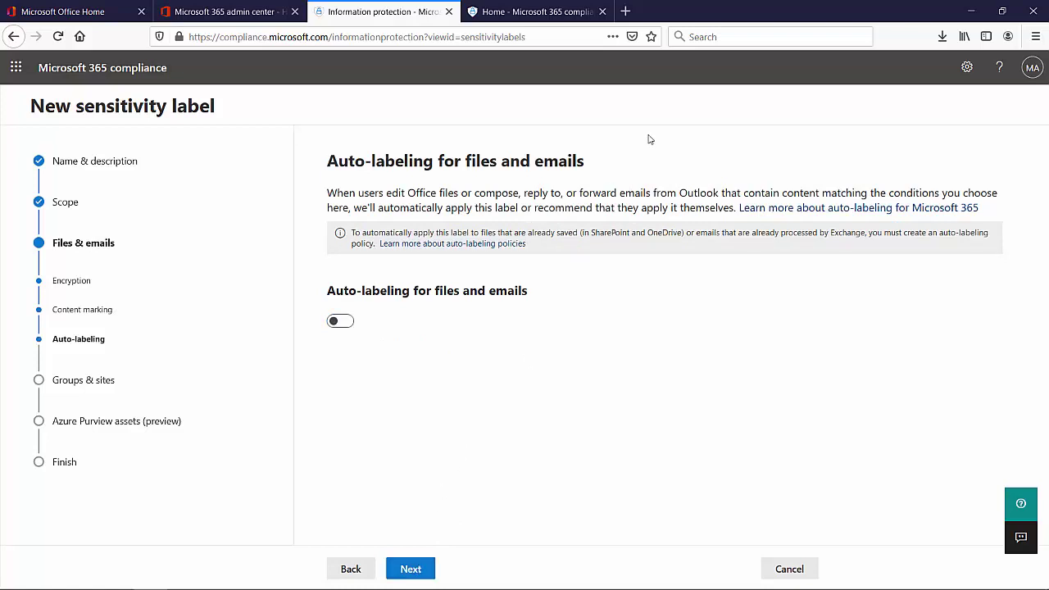
- Leave the auto-labeling, groups and sites, and database column settings off, then create the Internal label and close the wizard
left_click(420, 572)
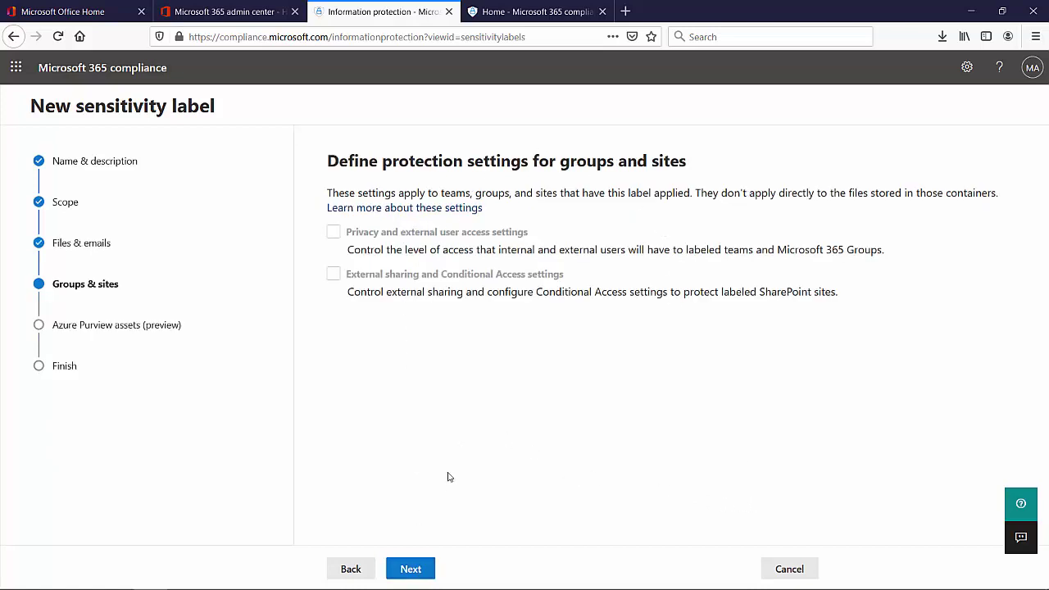
left_click(421, 568)
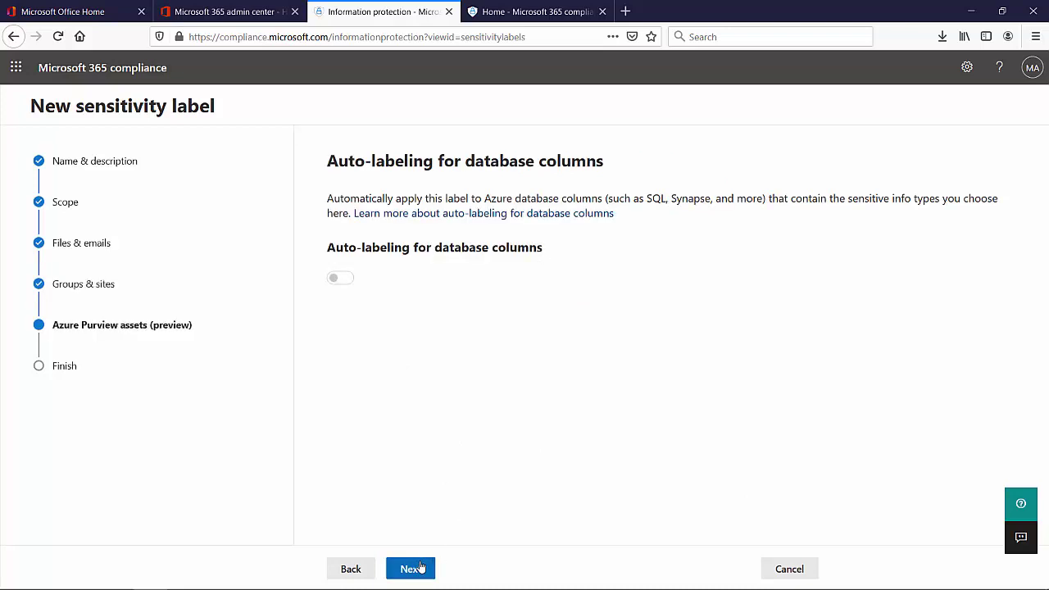
left_click(421, 568)
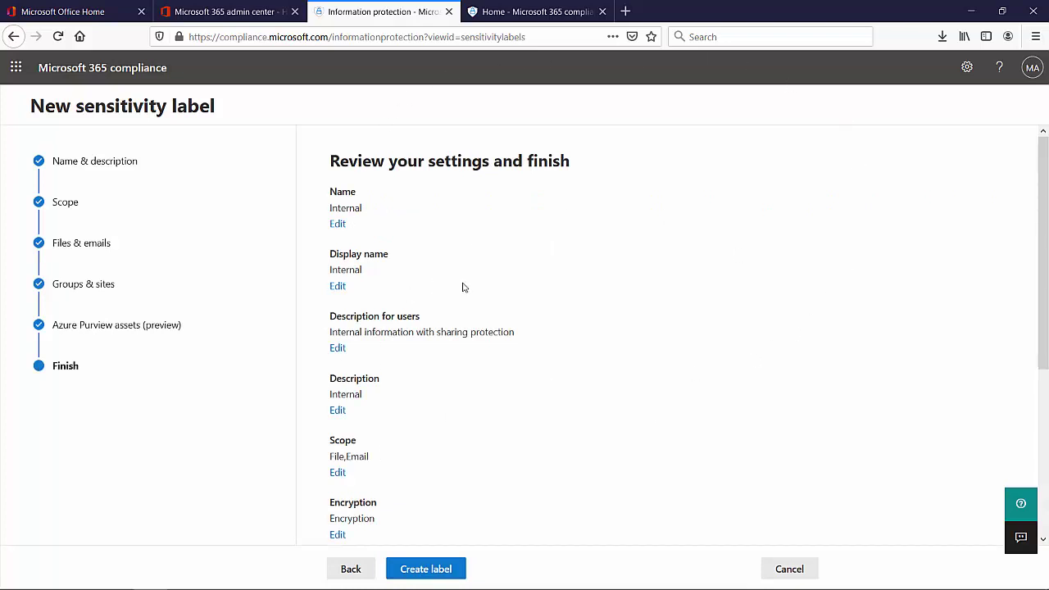
left_click_drag(1038, 205, 1044, 360)
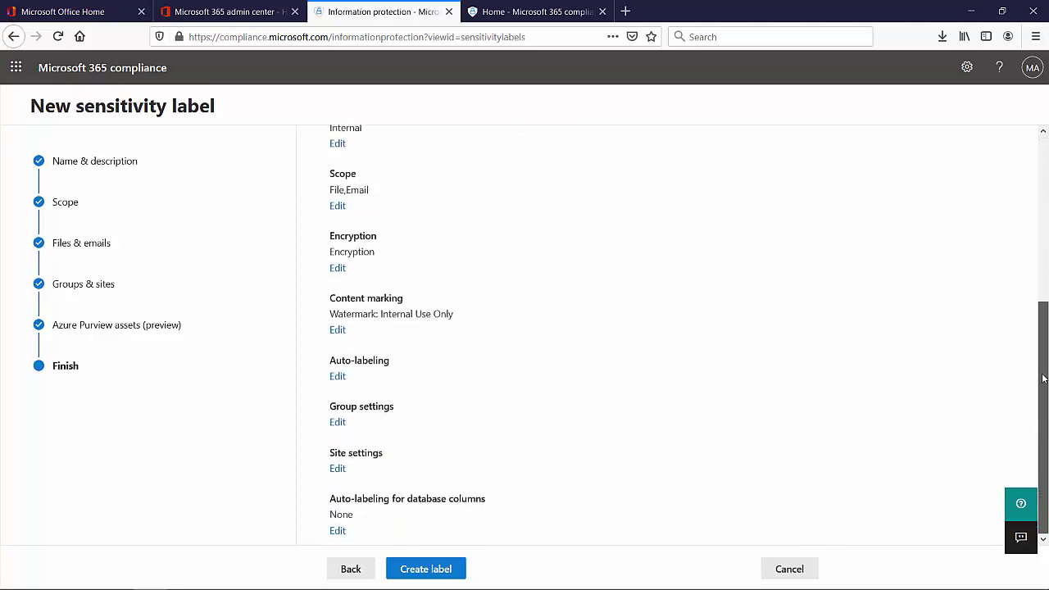
left_click(426, 569)
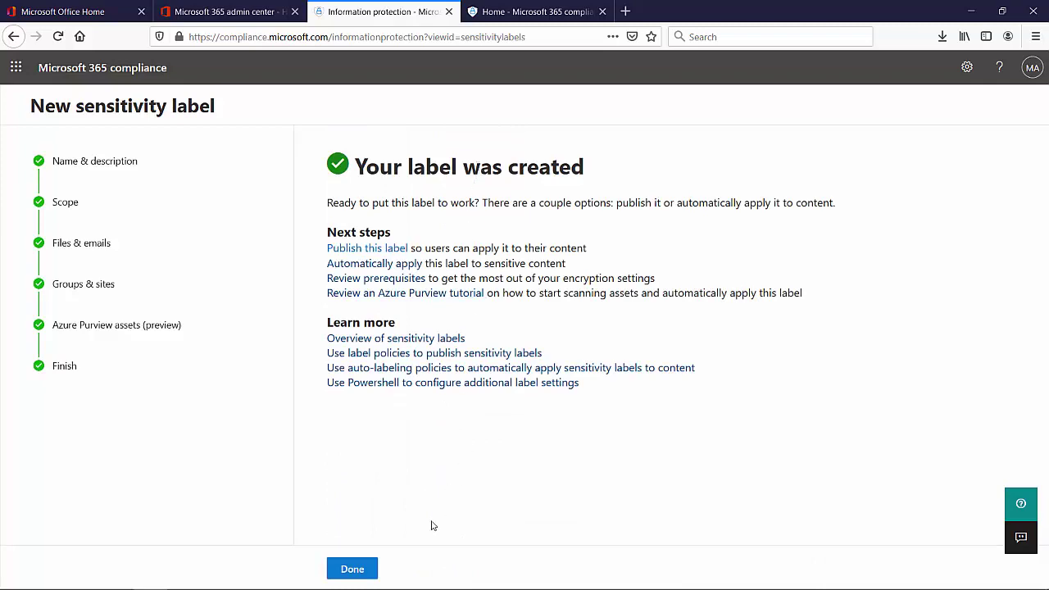
left_click(335, 571)
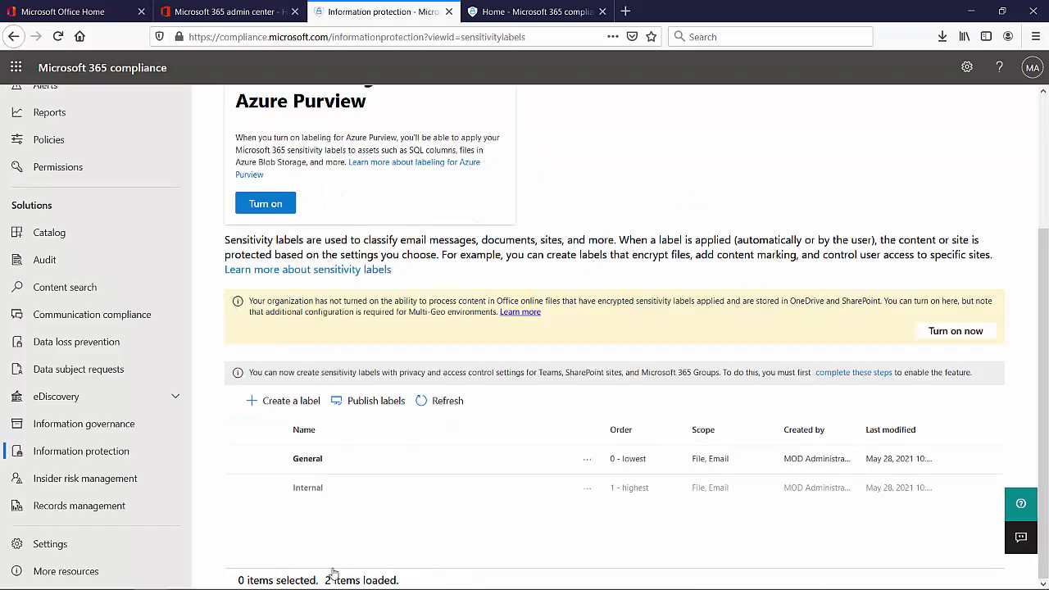